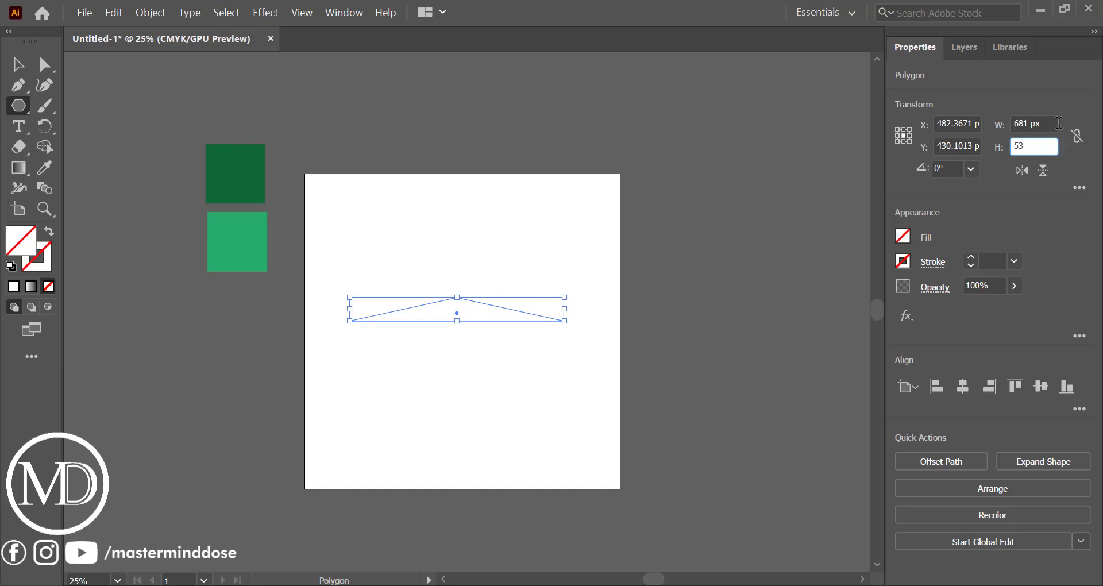
- Set the triangle's height to 538 px and give it a black 1 pt stroke with no fill
key("Tab")
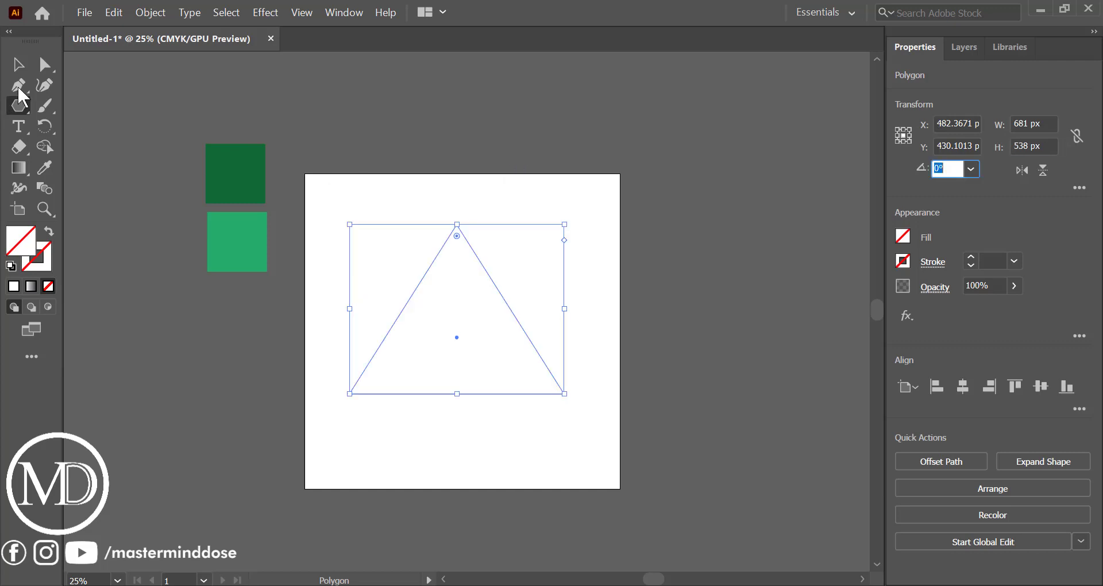
left_click(17, 69)
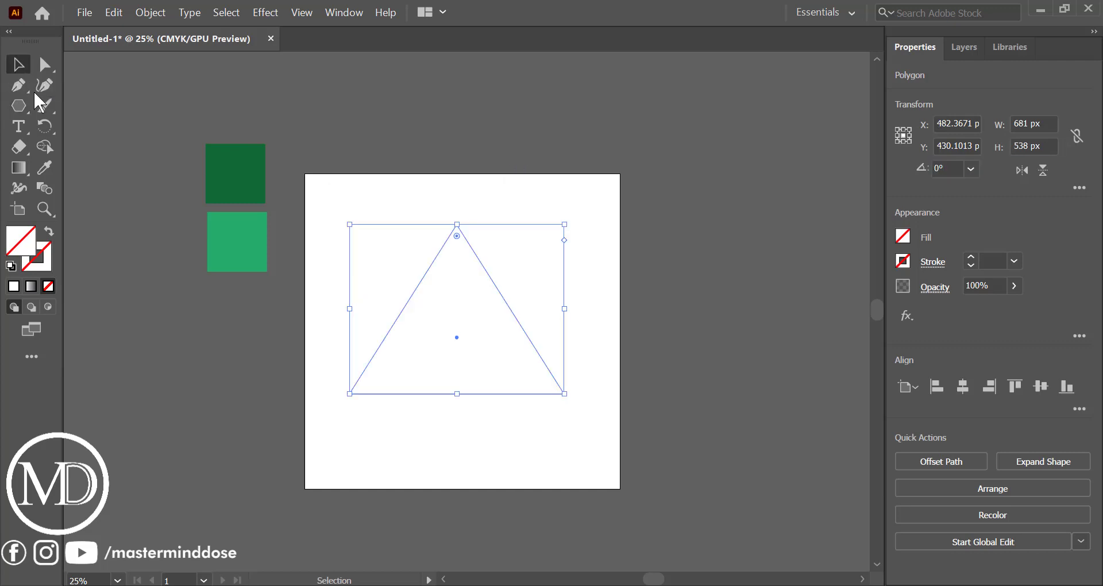
left_click(11, 266)
left_click(48, 286)
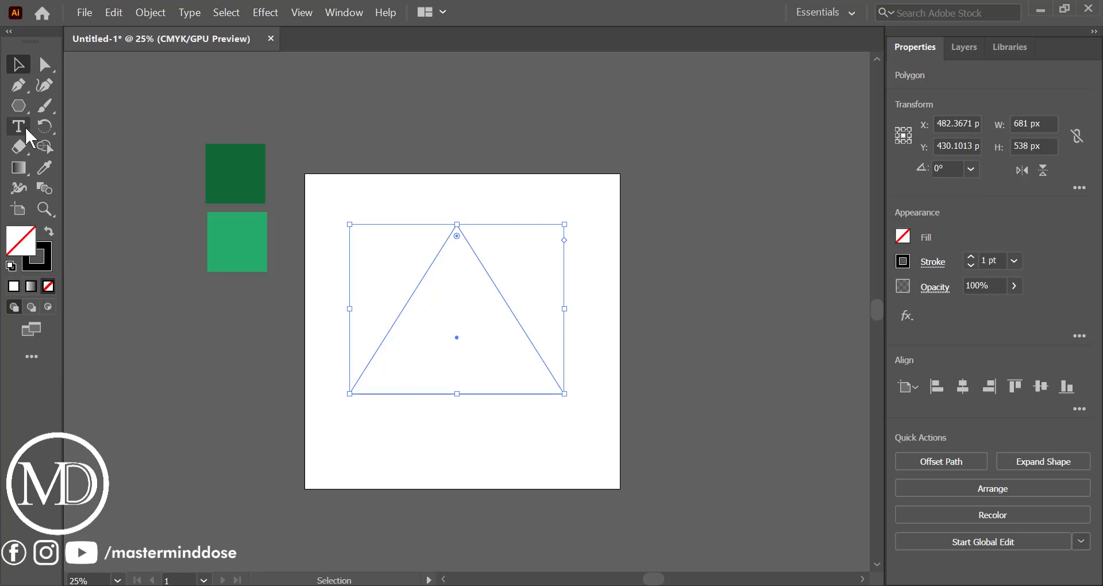
left_click(292, 142)
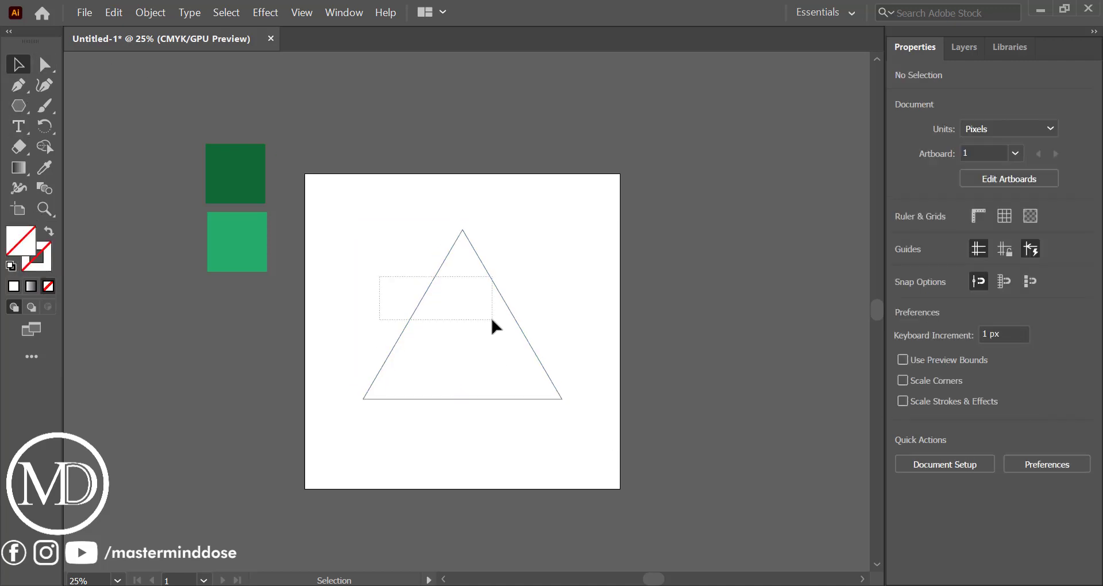
- Copy the triangle, paste it in front, and scale the copy down proportionally inside the original to about 363 by 310 px
left_click_drag(491, 319, 492, 322)
left_click(113, 12)
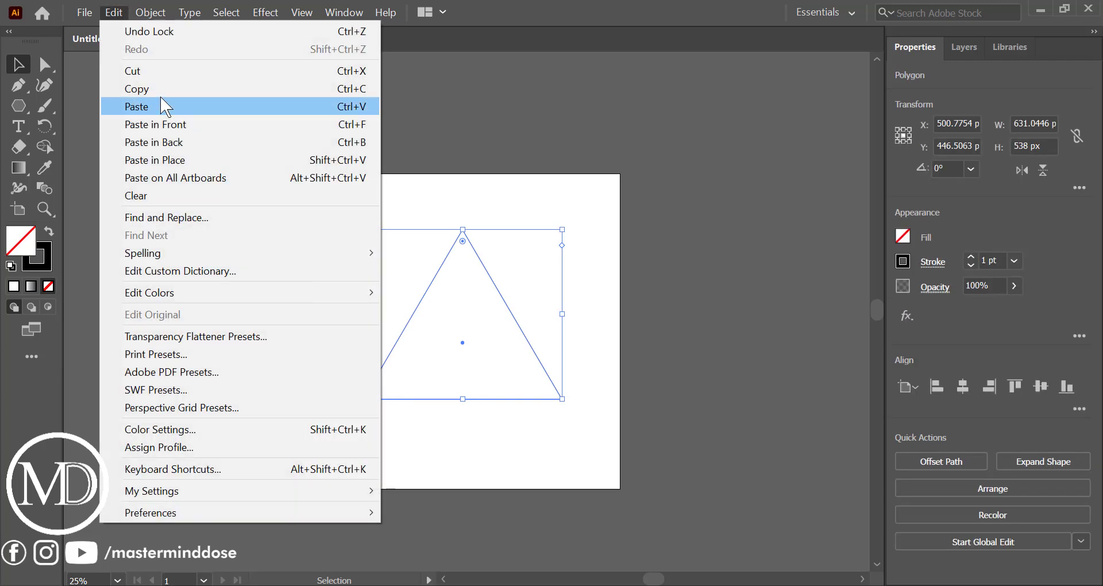
left_click(153, 86)
left_click(117, 12)
left_click(182, 126)
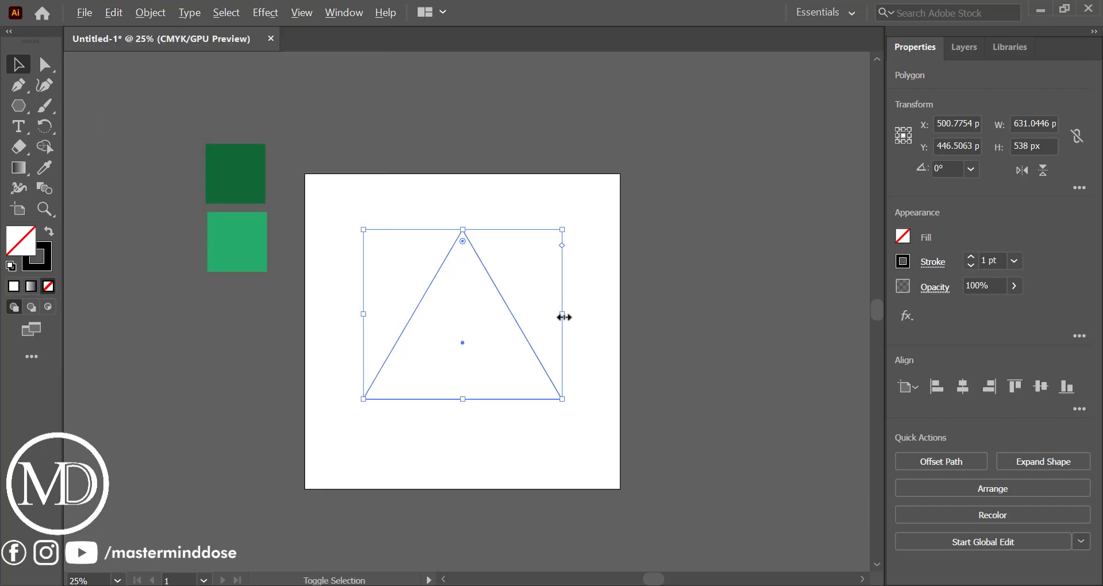
left_click_drag(564, 317, 521, 329)
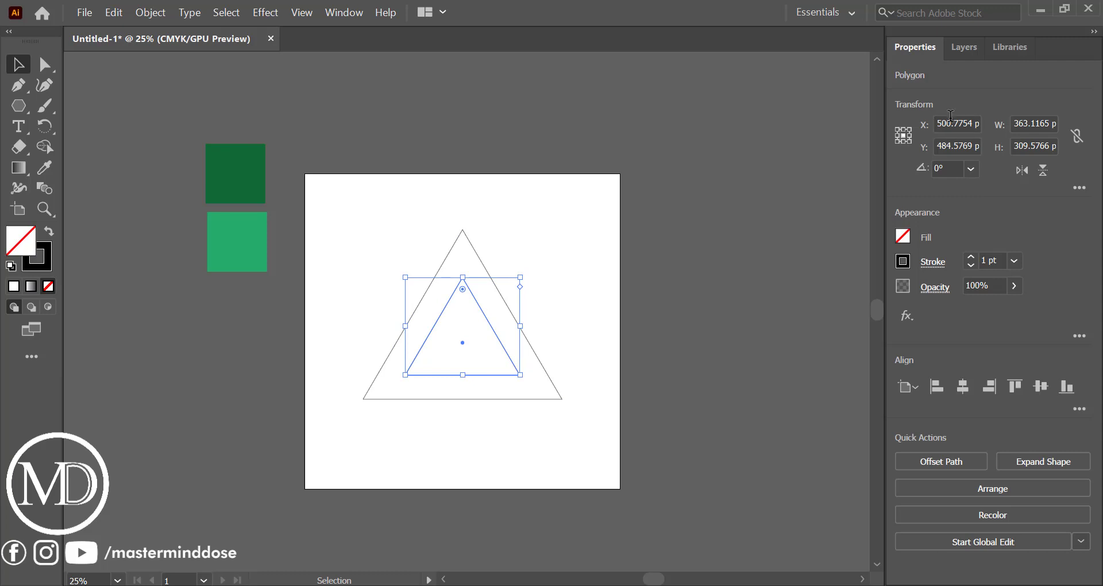
- Set the inner triangle's width to 351 px and height to 304 px
left_click(1011, 127)
type("35")
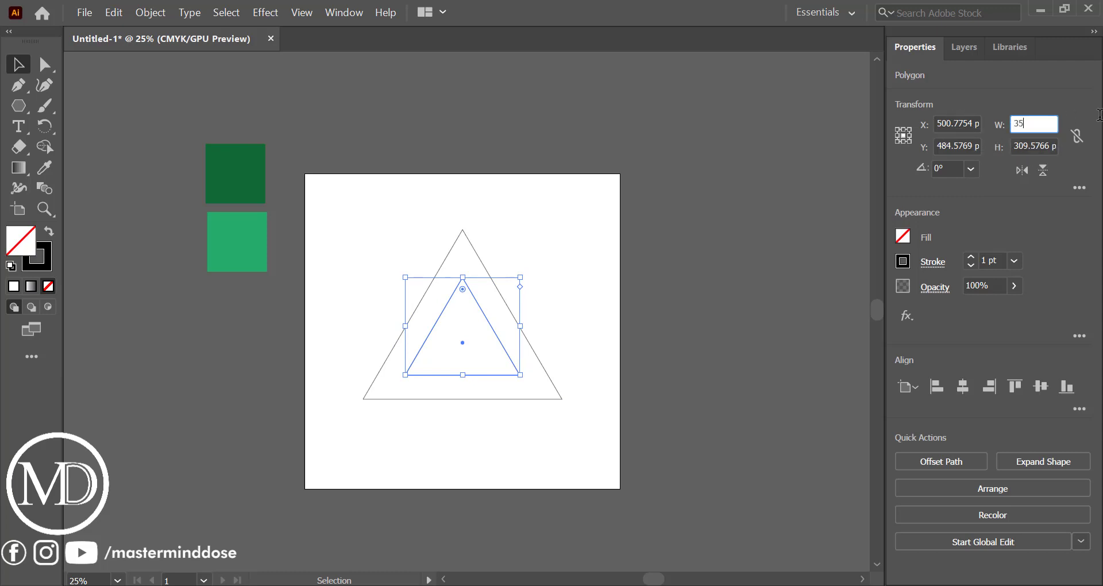
type("1")
key("Tab")
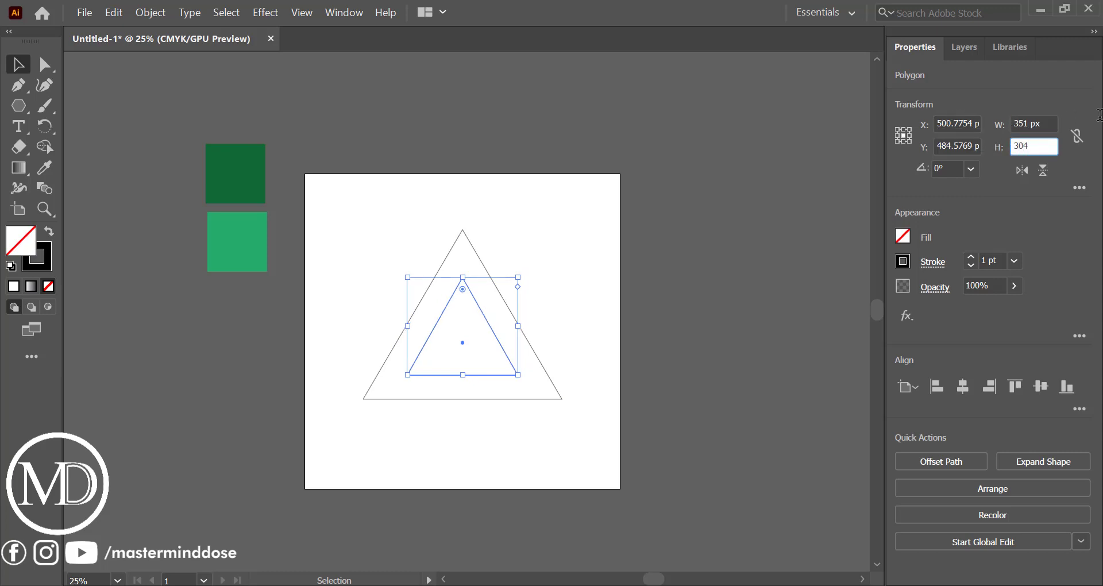
type("304")
key("Tab")
left_click(21, 68)
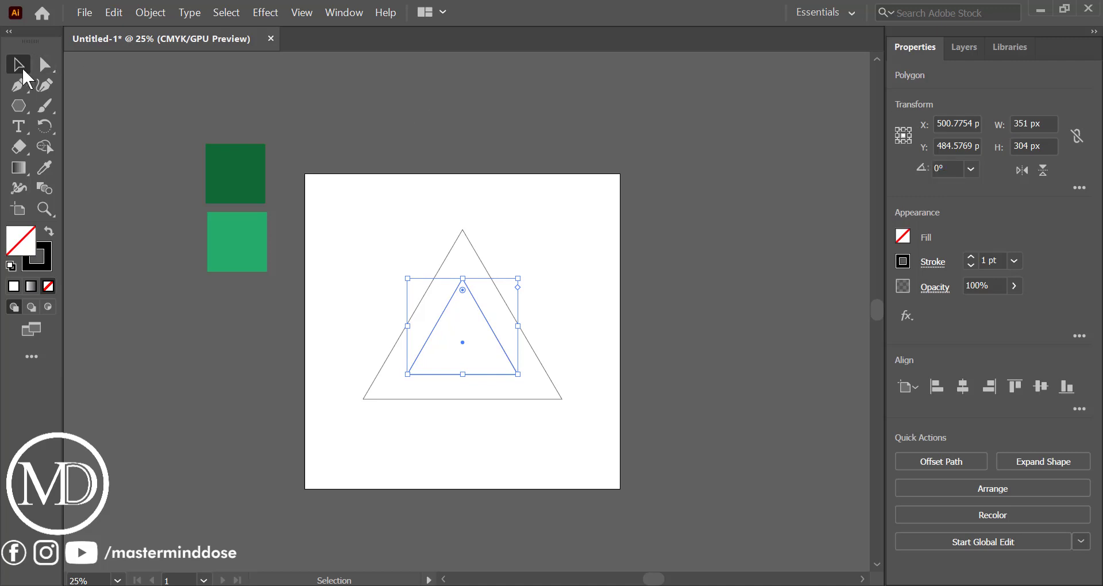
- Draw a diagonal line, about 447 by 782 px, across both triangles parallel to their left sides, with a black stroke and no fill
left_click_drag(17, 109, 76, 189)
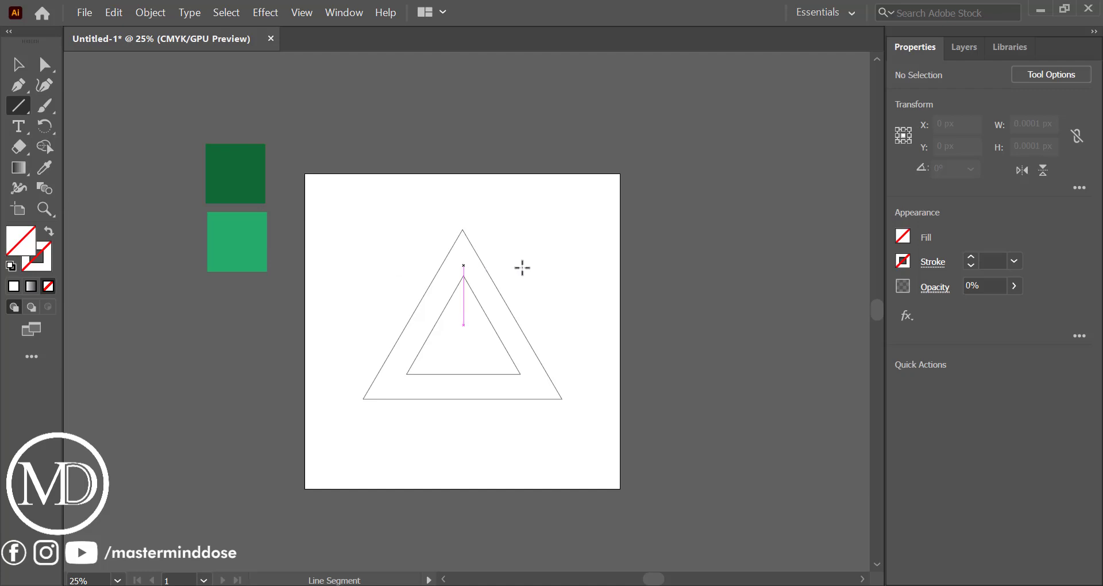
left_click_drag(525, 226, 383, 472)
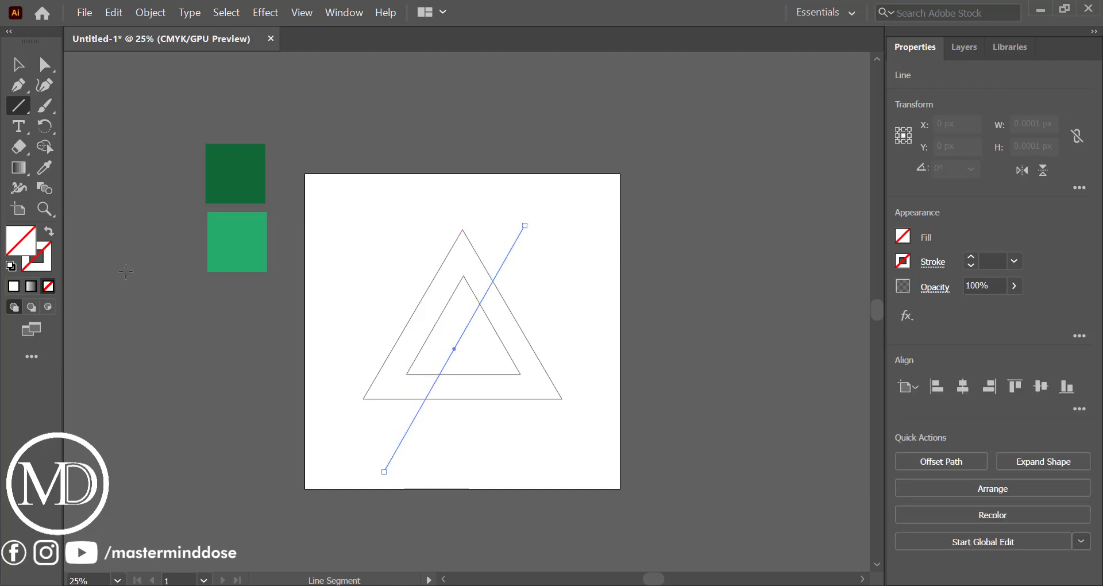
left_click(10, 265)
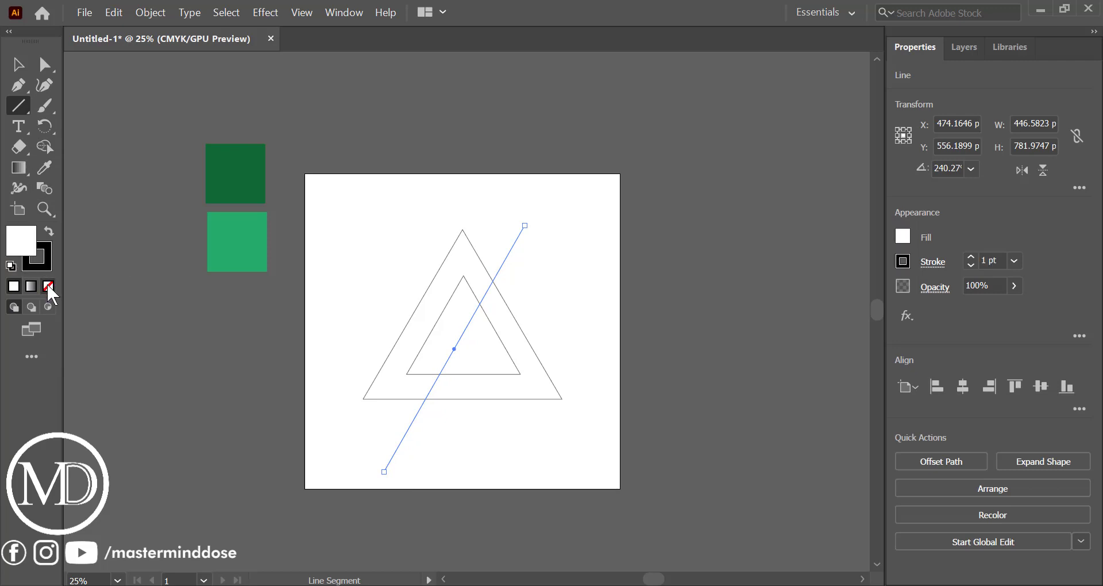
left_click(49, 287)
left_click(18, 64)
left_click(485, 210)
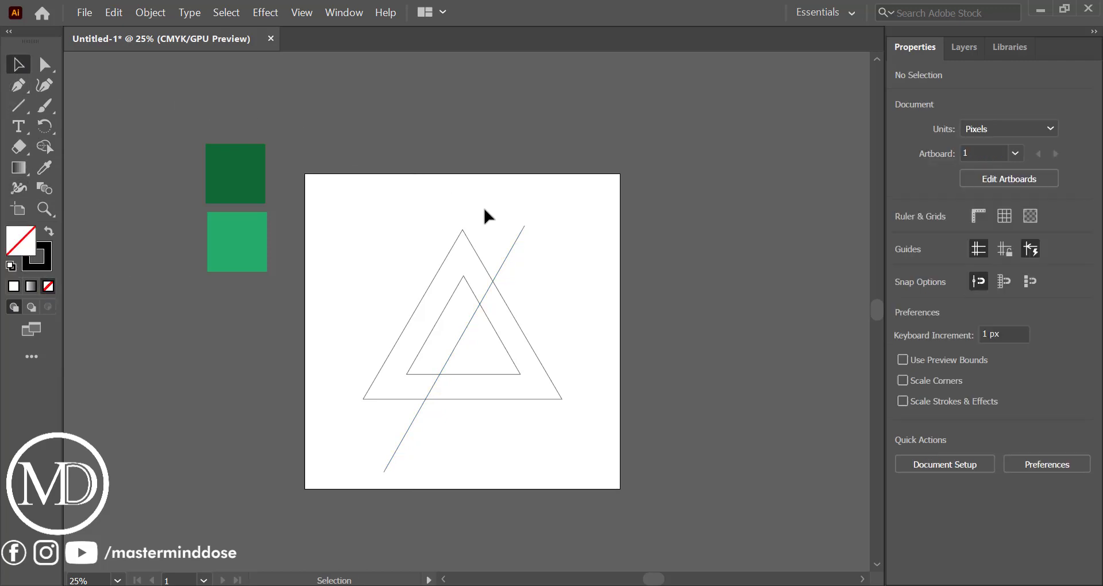
- Duplicate the diagonal line into two closely spaced parallel pairs crossing the triangles
left_click_drag(498, 221, 529, 249)
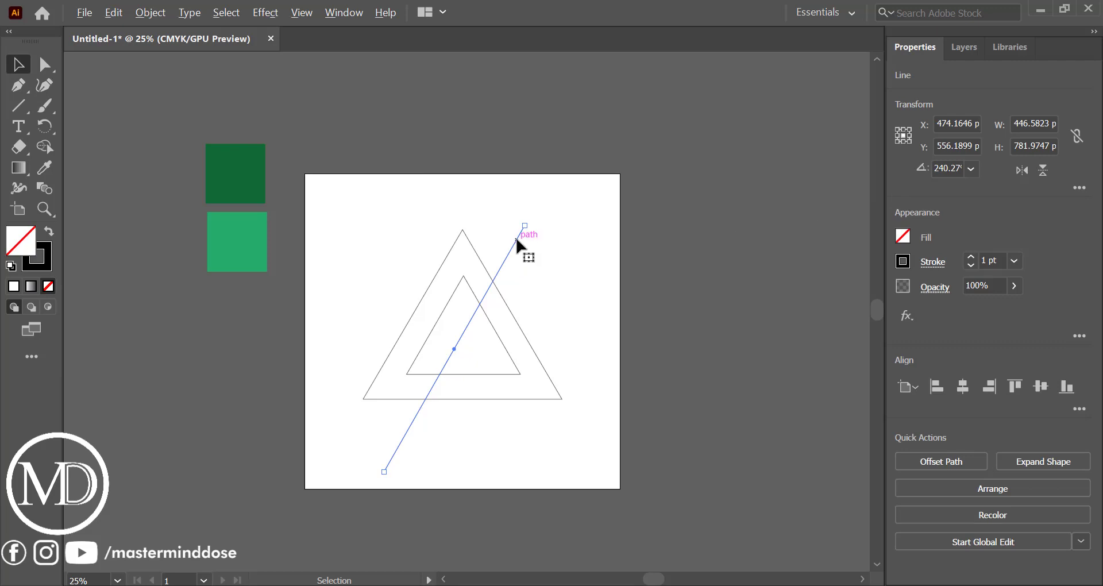
left_click_drag(521, 244, 542, 273)
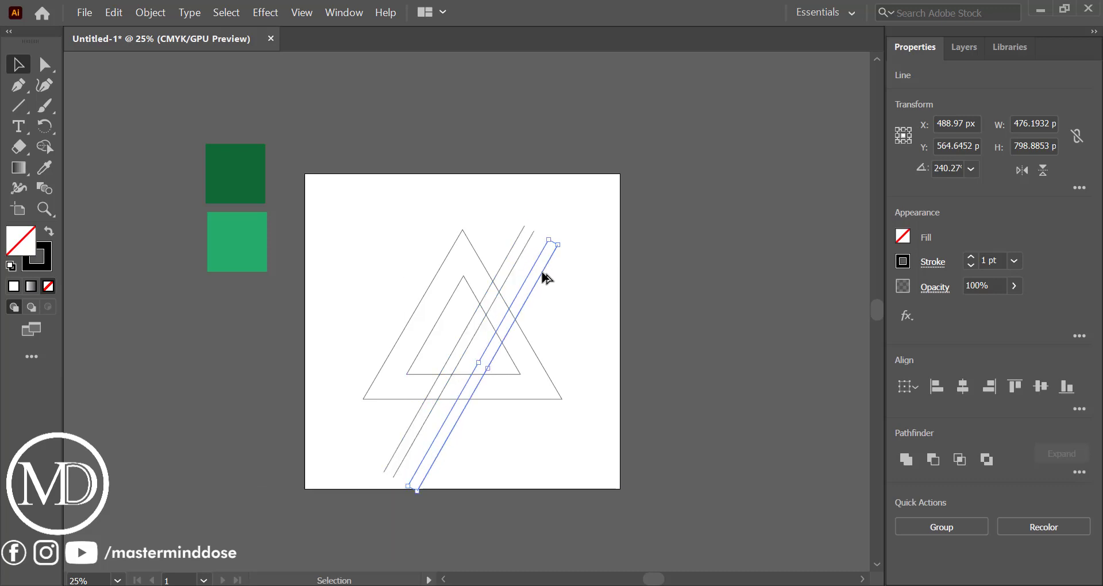
key("ctrl+plus")
- Reflect the four diagonal lines about the vertical axis as a copy
left_click_drag(509, 129, 602, 170)
right_click(578, 168)
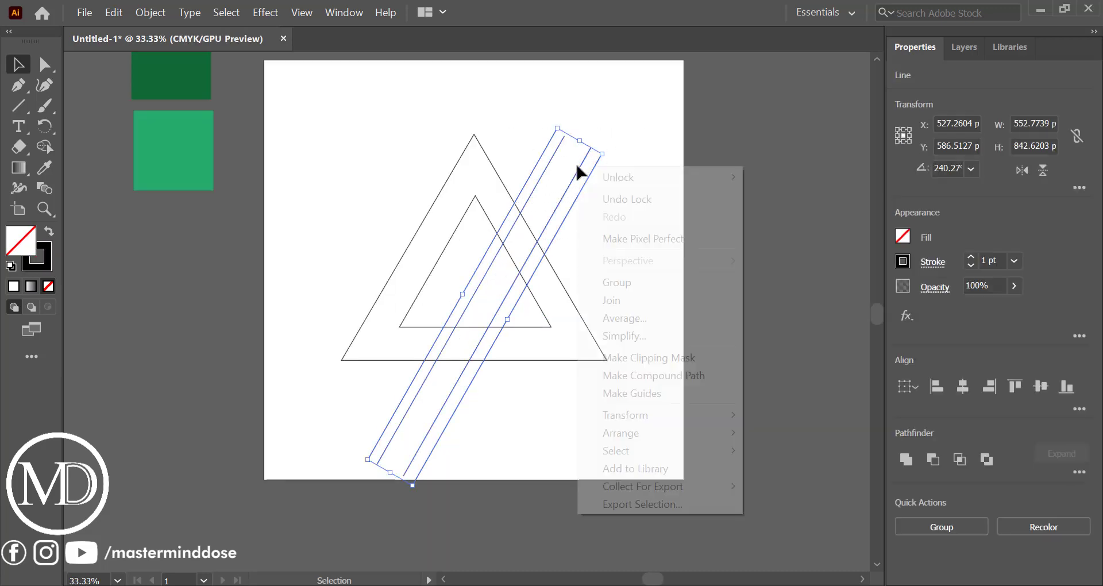
mouse_move(702, 425)
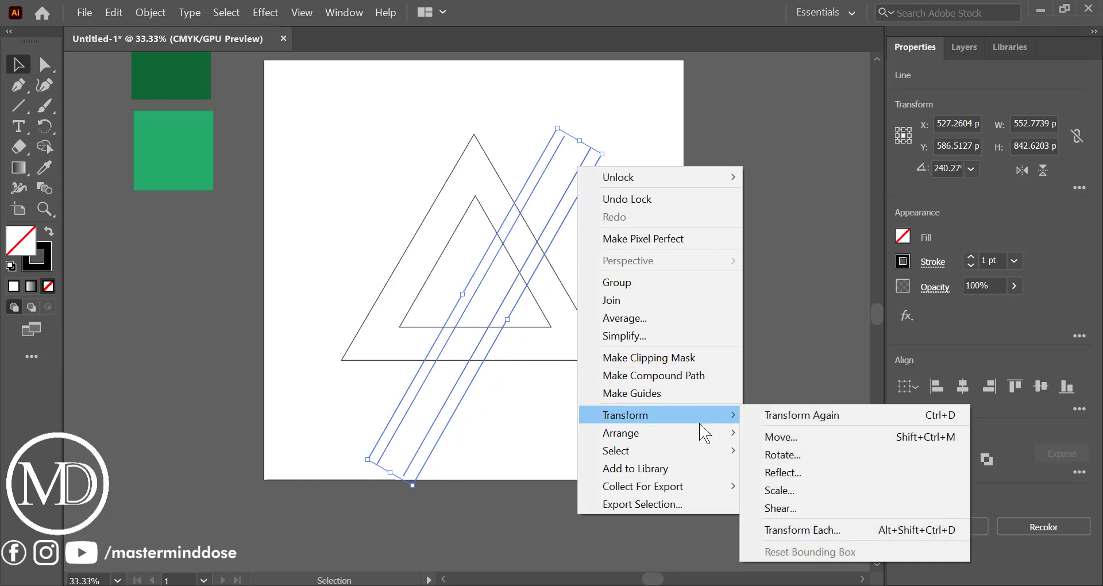
left_click(769, 472)
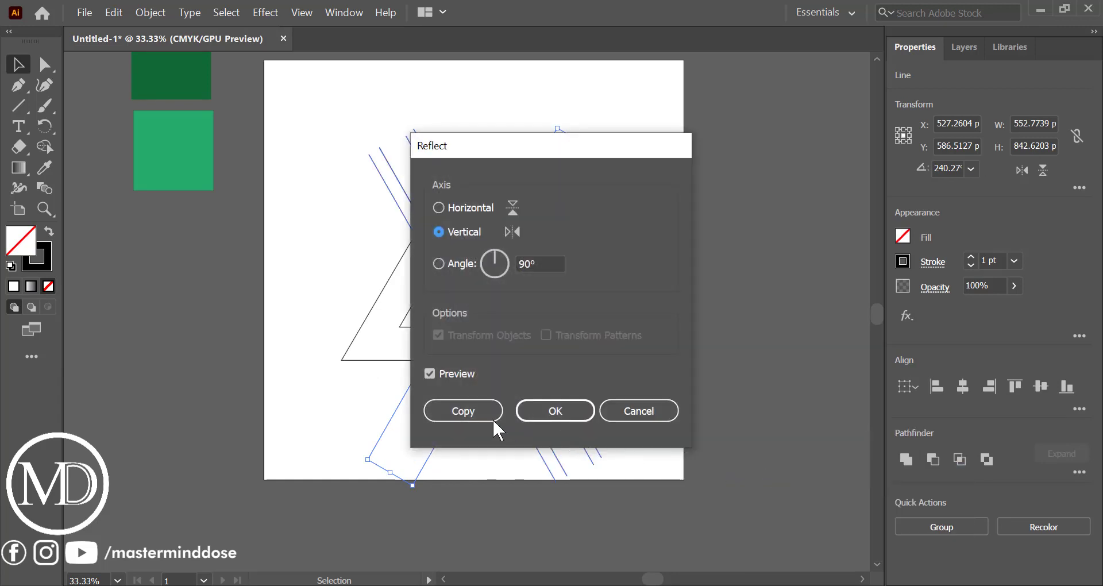
left_click(488, 415)
left_click(662, 361)
- Draw a nearly horizontal line about 657 px long across the triangles, with a black stroke and no fill
key("ctrl+plus")
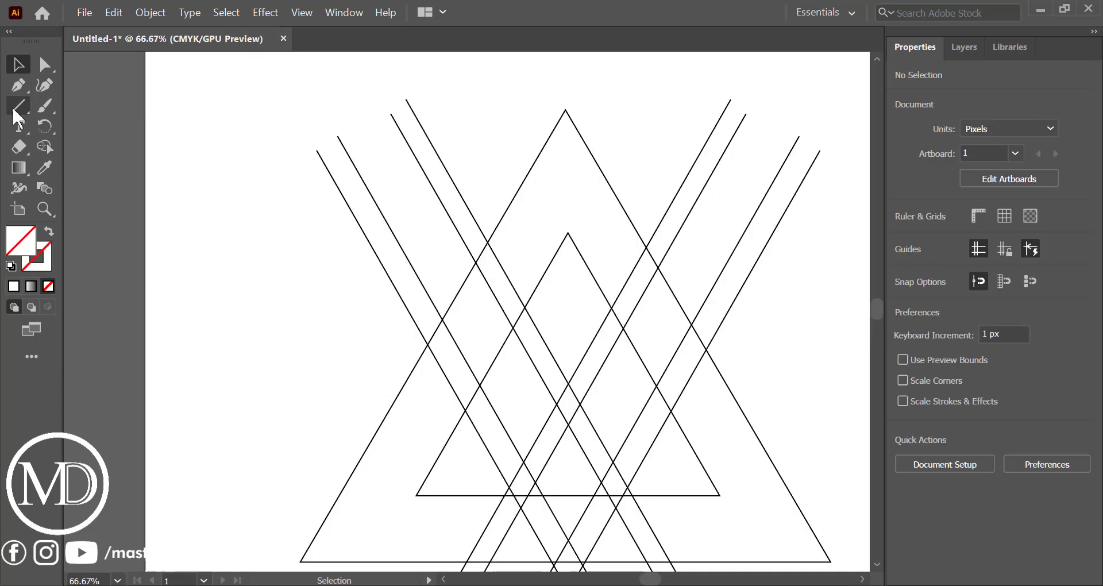
left_click(18, 105)
left_click_drag(288, 341, 840, 346)
key("d")
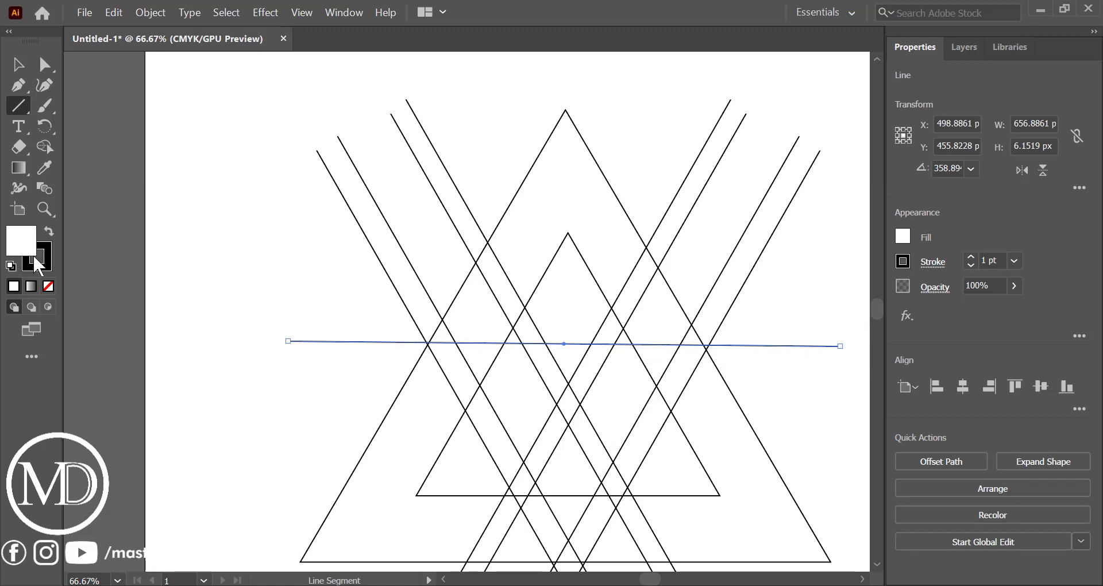
left_click(48, 286)
key("ctrl+minus")
key("v")
left_click(274, 252)
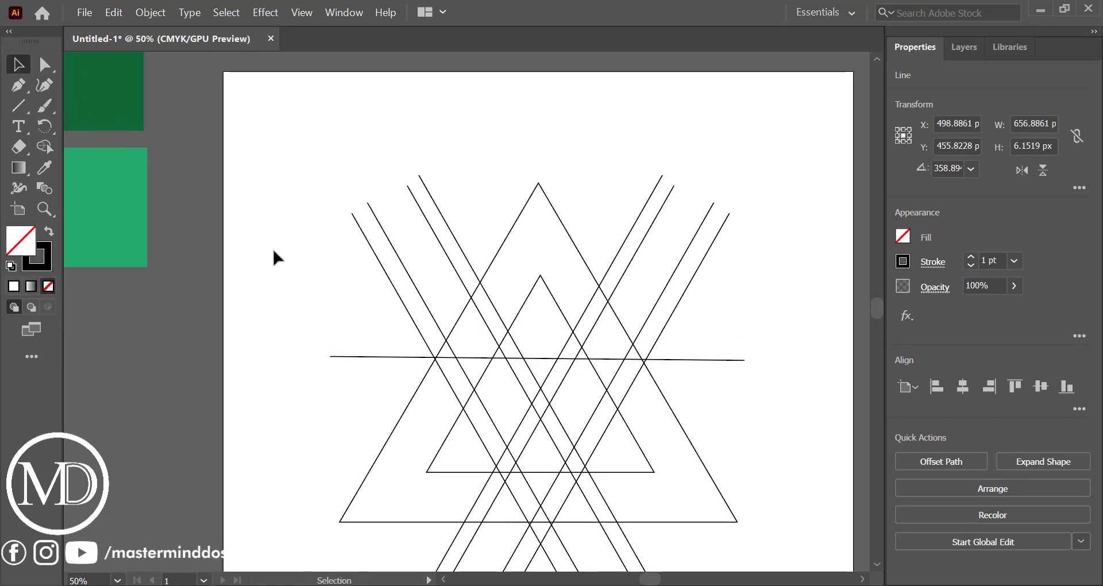
- Duplicate the horizontal line about 30 px above it, aligned with the diagonal intersections on the outer triangle
scroll(443, 365, "up", 2)
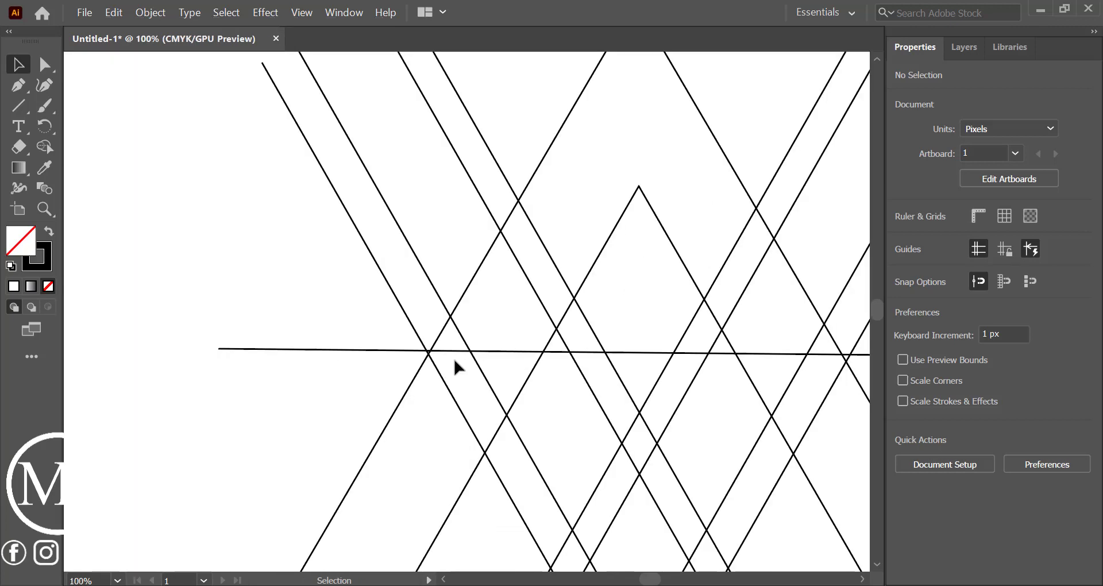
scroll(460, 366, "up", 4)
left_click_drag(411, 325, 410, 184)
scroll(411, 184, "down", 4)
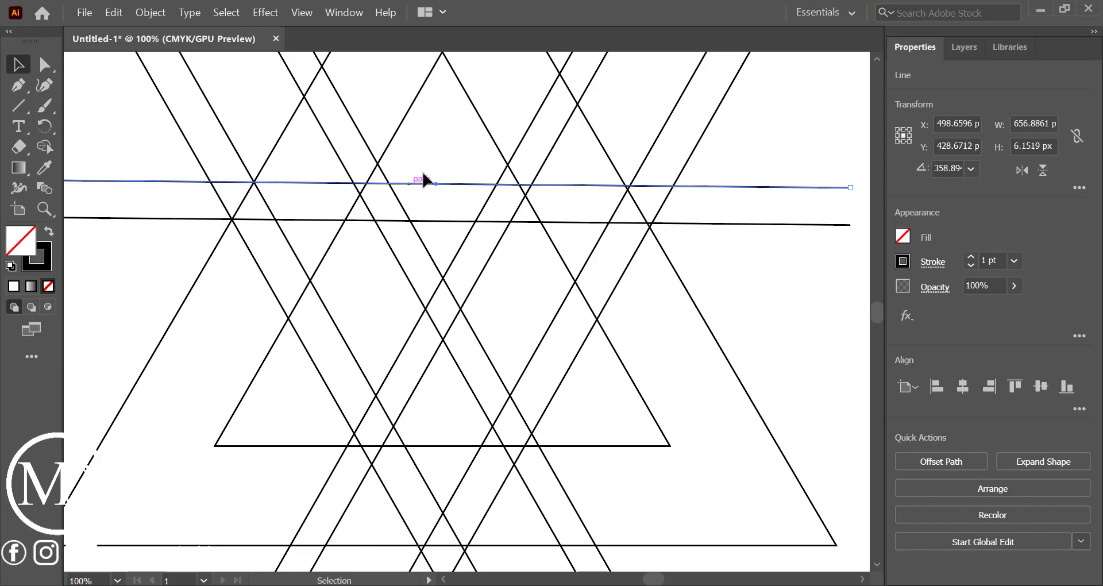
- Duplicate the pair of horizontal lines about 78 px lower, aligned with the diagonal intersections on the inner triangle
left_click(435, 222, "shift")
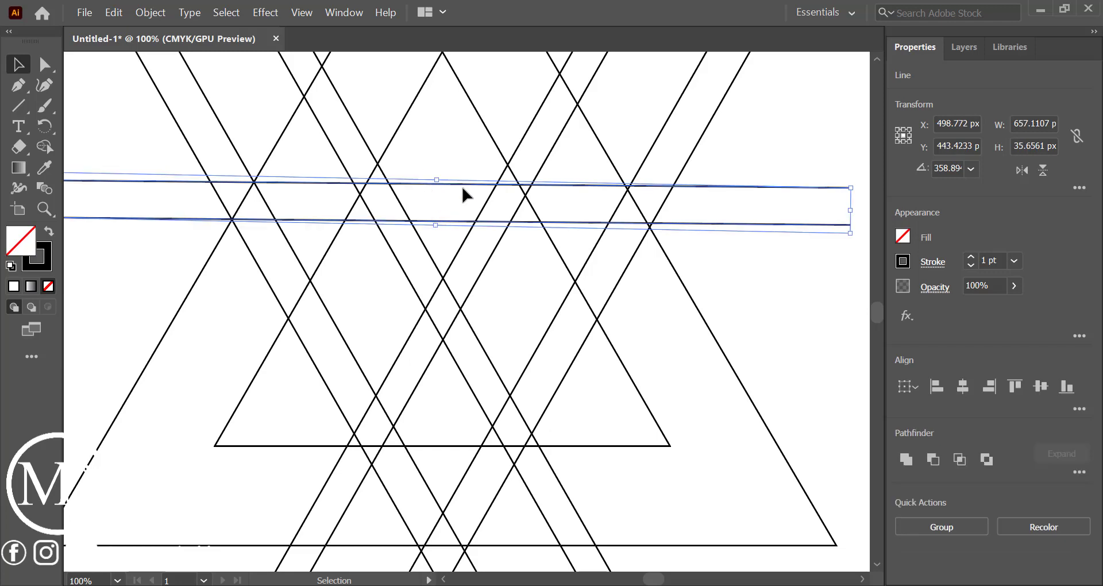
left_click_drag(465, 187, 463, 286, "alt")
scroll(262, 315, "up", 4)
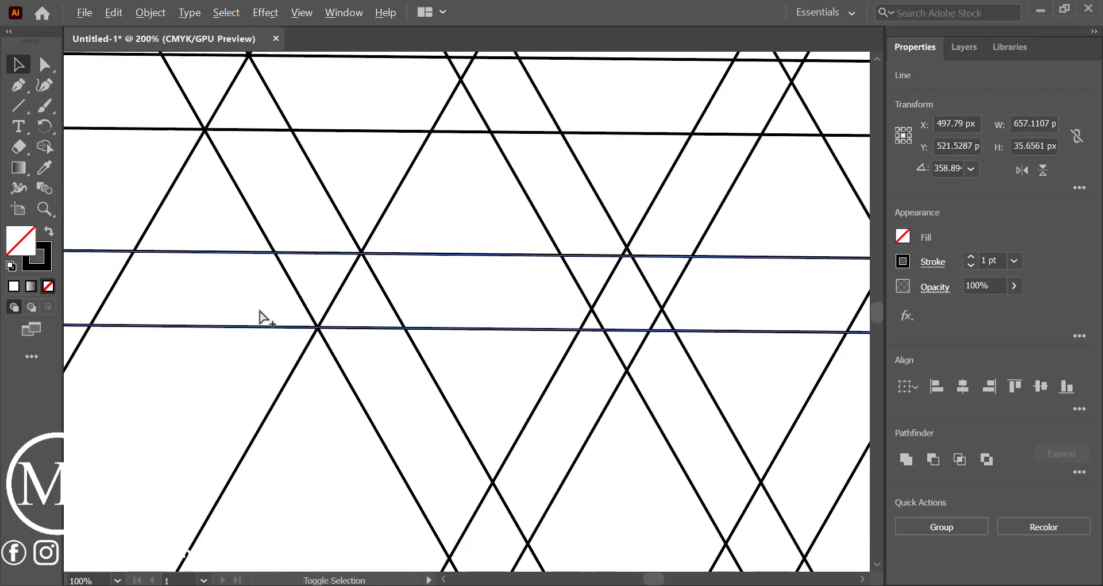
scroll(477, 344, "down", 6)
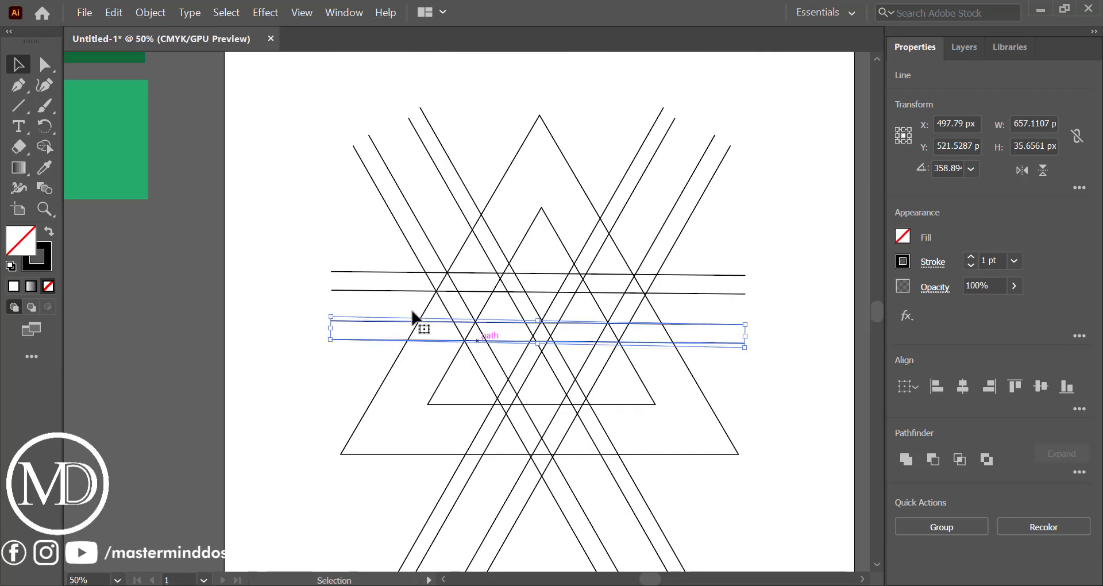
- Select all triangles and lines and, using Shape Builder with black fill and no stroke, merge the regions of the logo's lower-left piece
left_click_drag(311, 95, 755, 510)
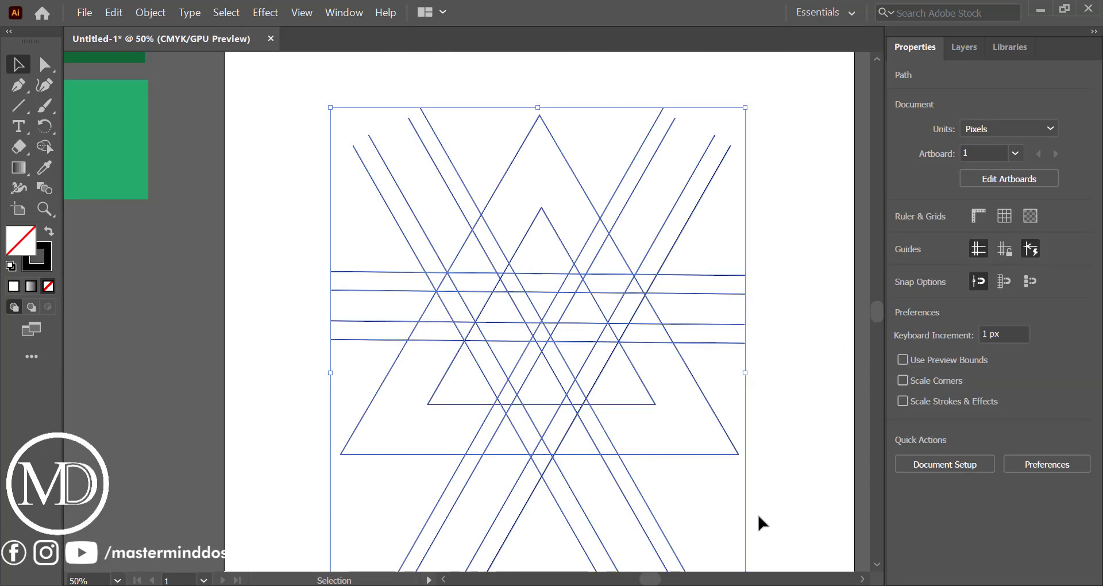
scroll(618, 462, "right", 1)
left_click(44, 146)
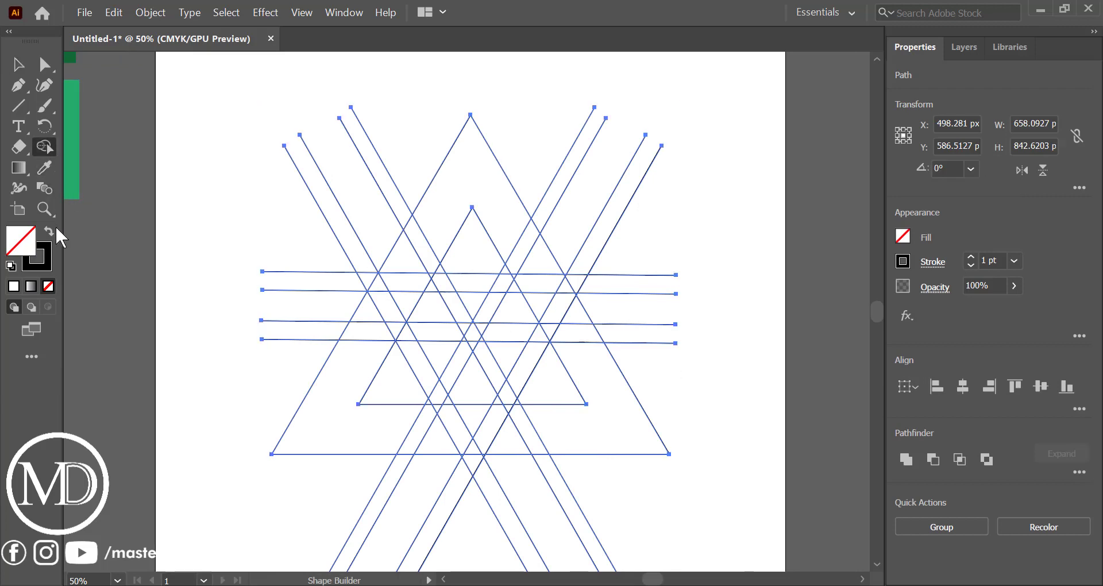
left_click(50, 233)
left_click(332, 411)
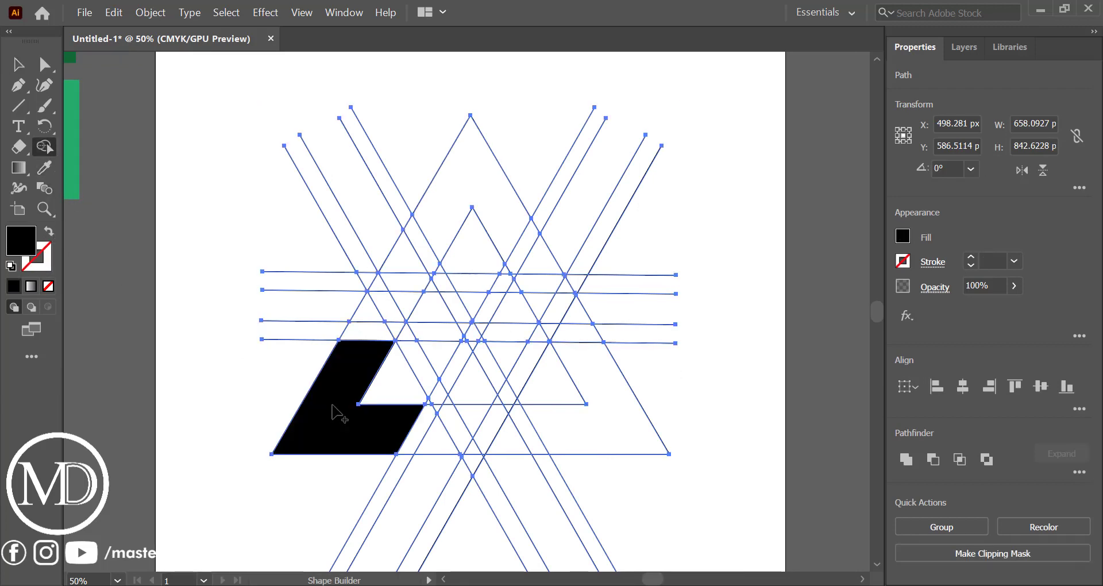
mouse_move(362, 379)
left_mouse_down()
mouse_move(403, 310)
mouse_move(381, 315)
mouse_move(473, 312)
left_mouse_up()
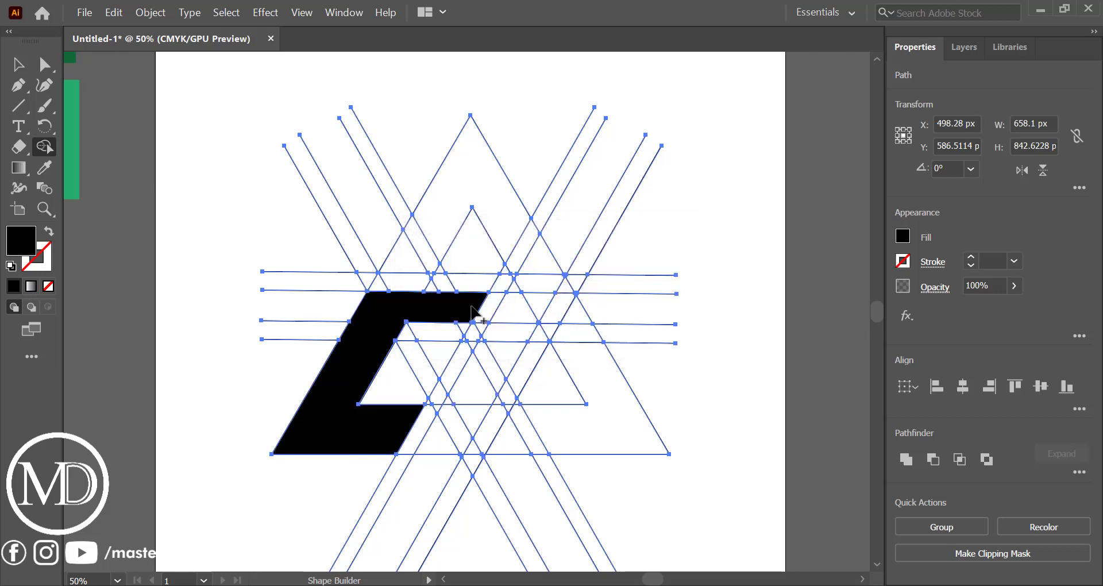
left_click_drag(387, 432, 432, 442)
- Merge the regions along the lower-right corner and those around the apex into two more black logo pieces with Shape Builder
mouse_move(445, 357)
left_mouse_down()
mouse_move(501, 435)
mouse_move(601, 435)
left_mouse_up()
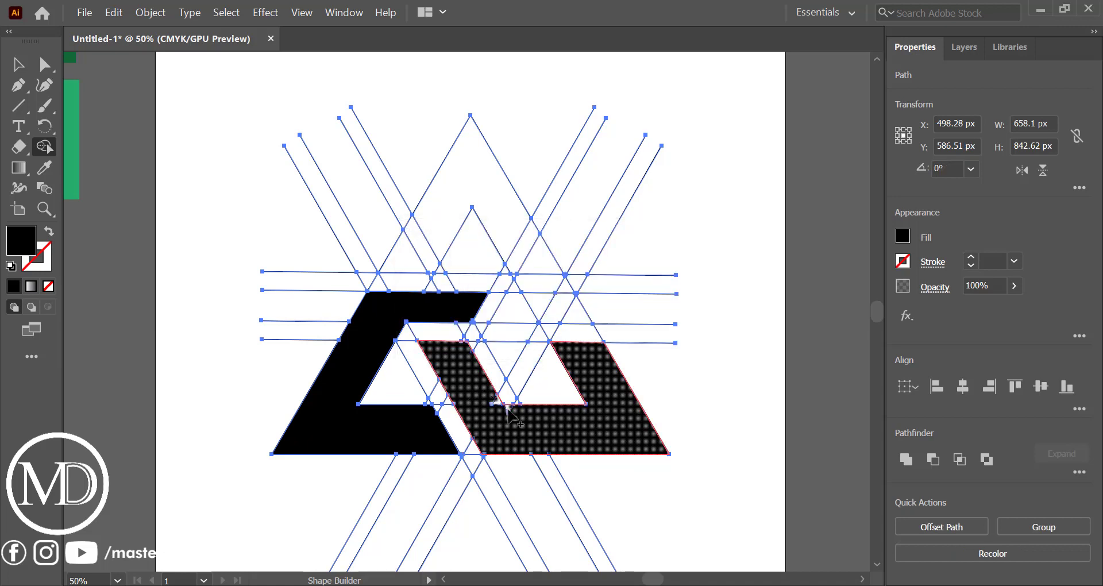
left_click(508, 410)
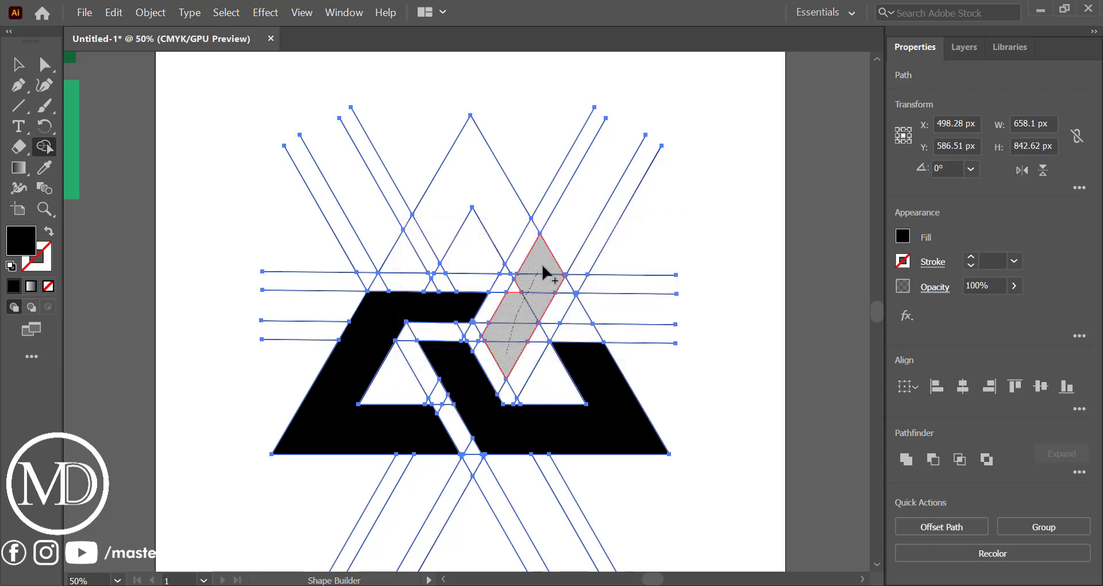
left_click(518, 299)
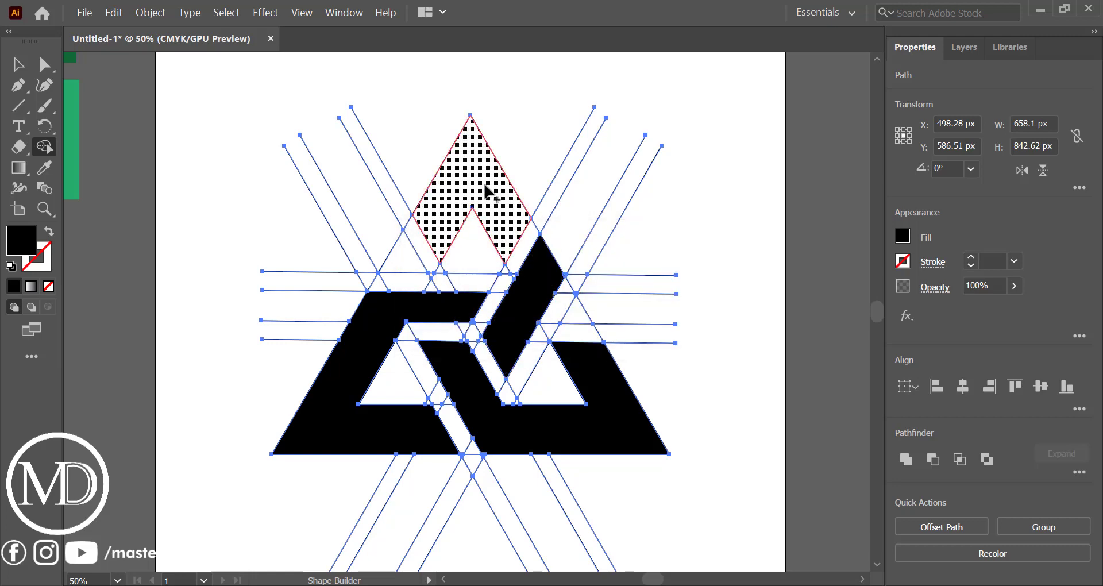
mouse_move(487, 187)
left_mouse_down()
mouse_move(535, 260)
mouse_move(420, 260)
left_mouse_up()
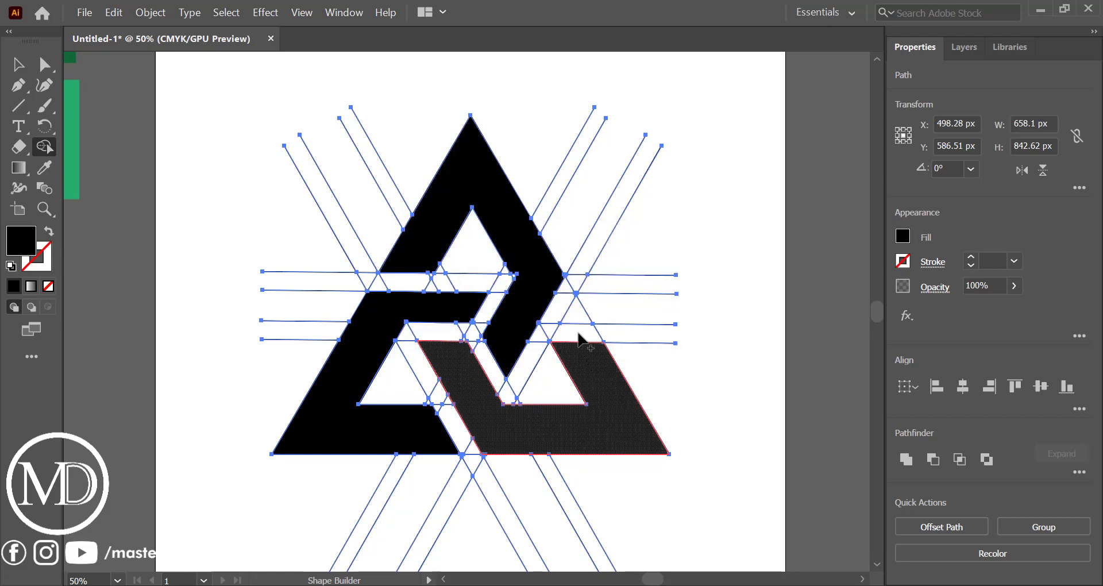
- Merge the small leftover sliver at the right end of the inner opening into the black apex piece with Shape Builder
left_click(576, 315)
scroll(546, 313, "up", 3)
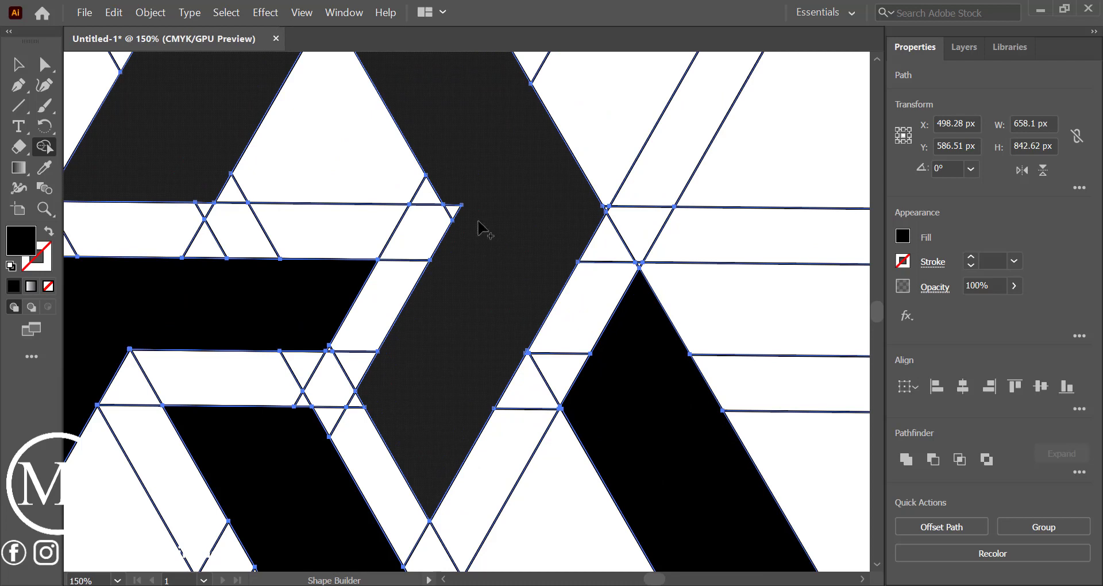
left_click_drag(454, 211, 524, 208)
scroll(512, 280, "up", 8)
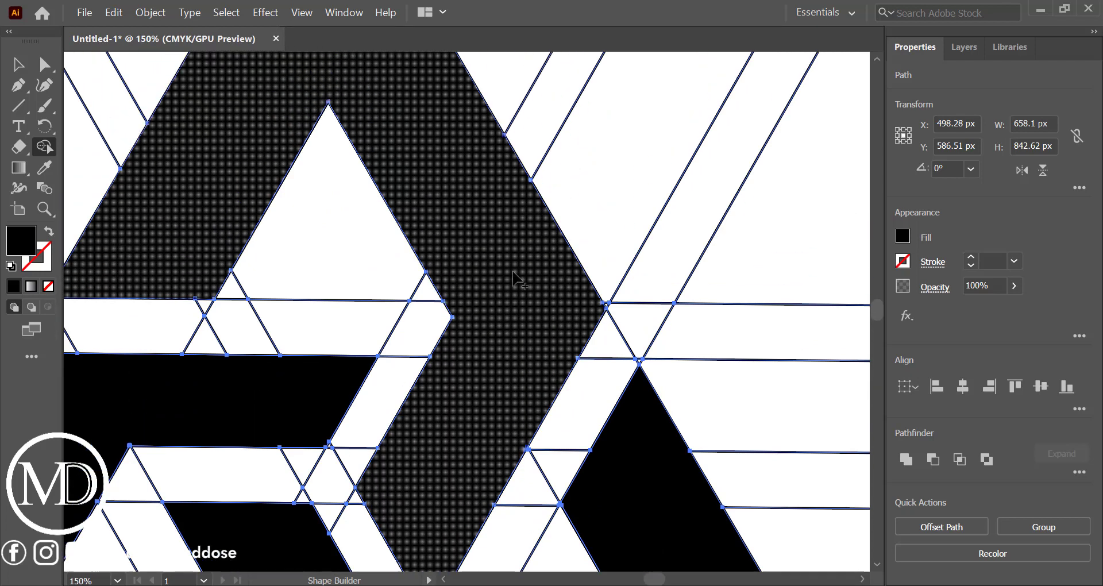
- Examine the edges and corners of the three merged logo pieces up close for unmerged slivers
scroll(513, 279, "up", 1)
scroll(513, 279, "down", 7)
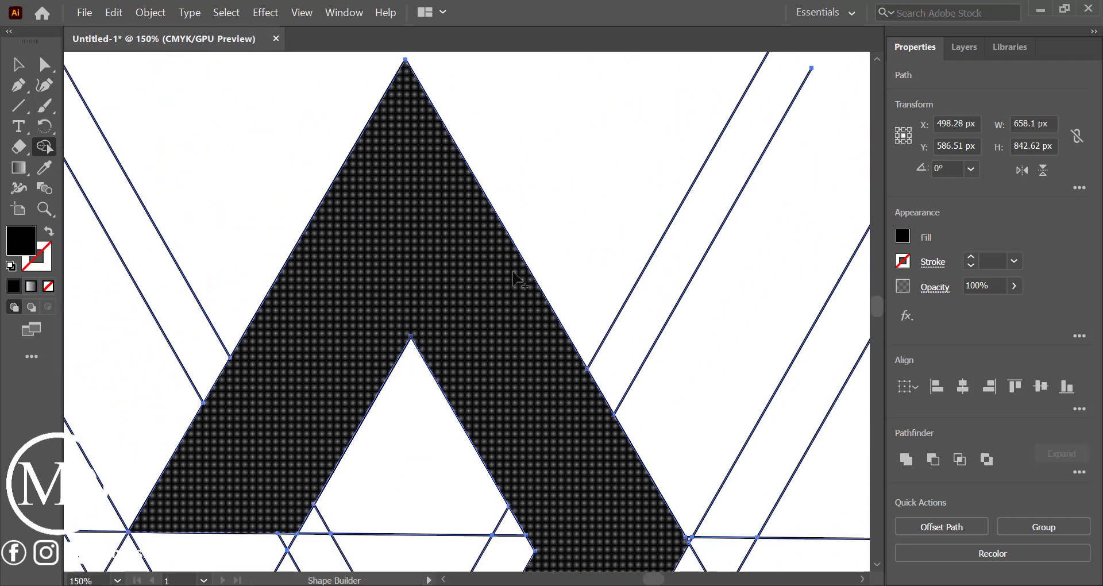
scroll(513, 280, "left", 5)
scroll(513, 280, "down", 4)
scroll(513, 280, "down", 8)
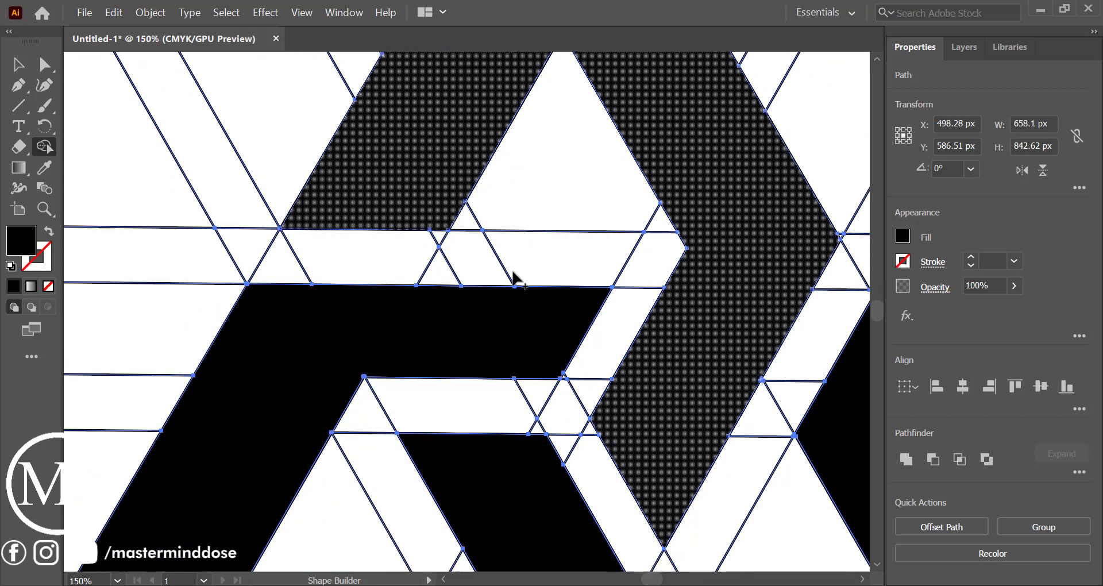
scroll(513, 280, "left", 2)
scroll(513, 279, "down", 3)
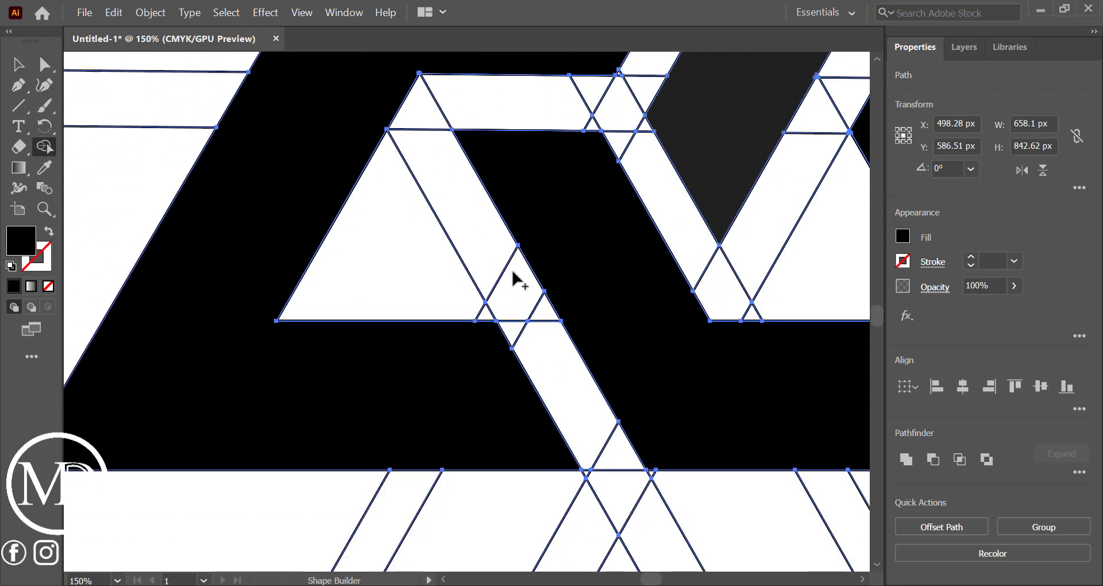
scroll(513, 280, "left", 4)
scroll(513, 280, "up", 6)
scroll(513, 280, "right", 11)
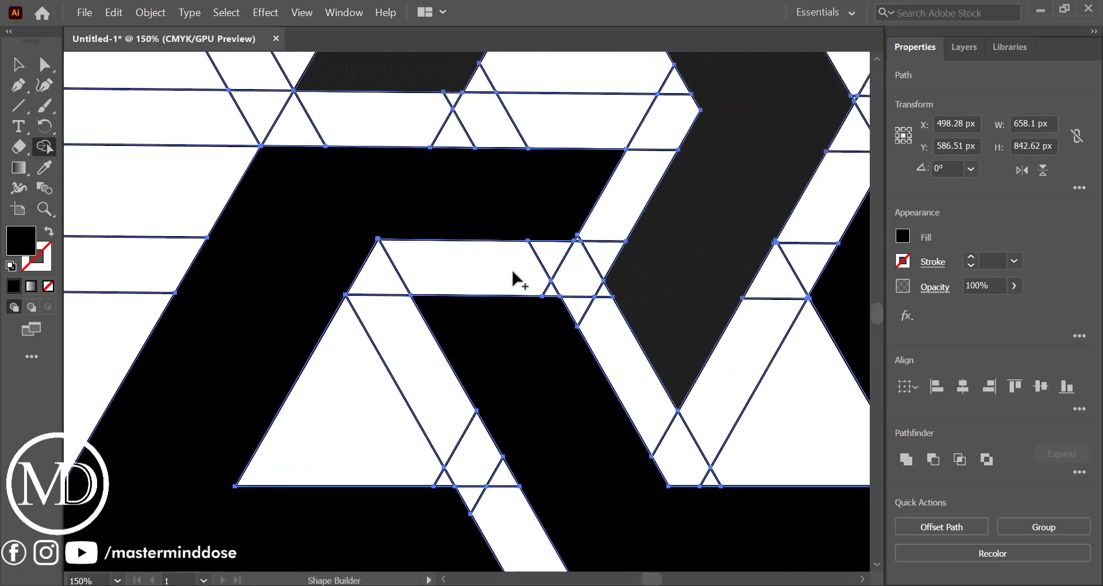
scroll(513, 280, "down", 4)
scroll(513, 280, "right", 6)
scroll(513, 280, "right", 6)
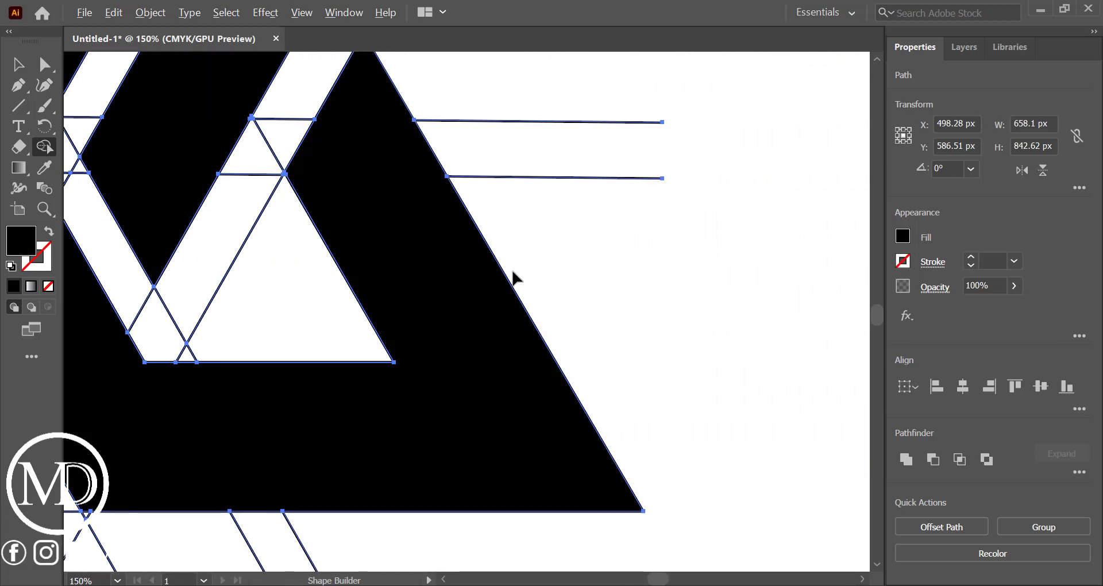
- Move the three black logo pieces together off the artboard and delete the leftover construction lines and triangles
left_click(644, 275)
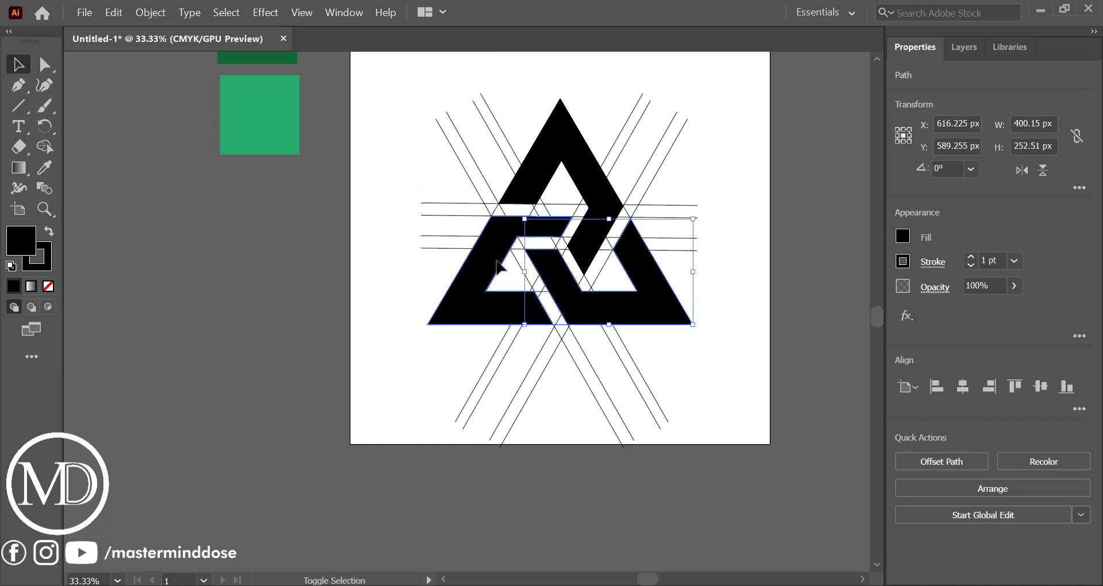
left_click(497, 267, "shift")
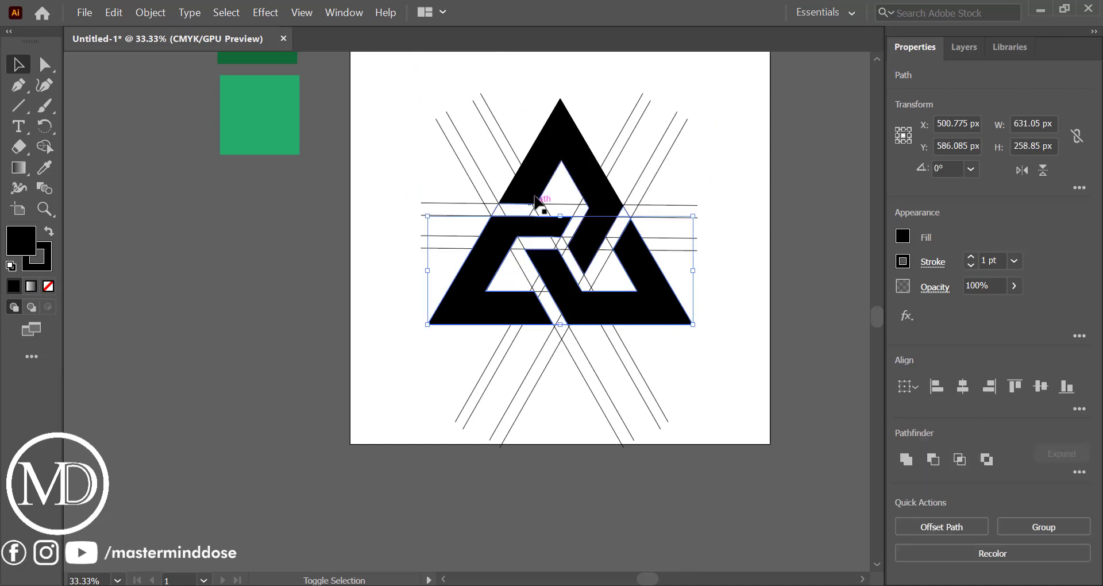
left_click(545, 183, "shift")
left_click_drag(571, 179, 237, 288)
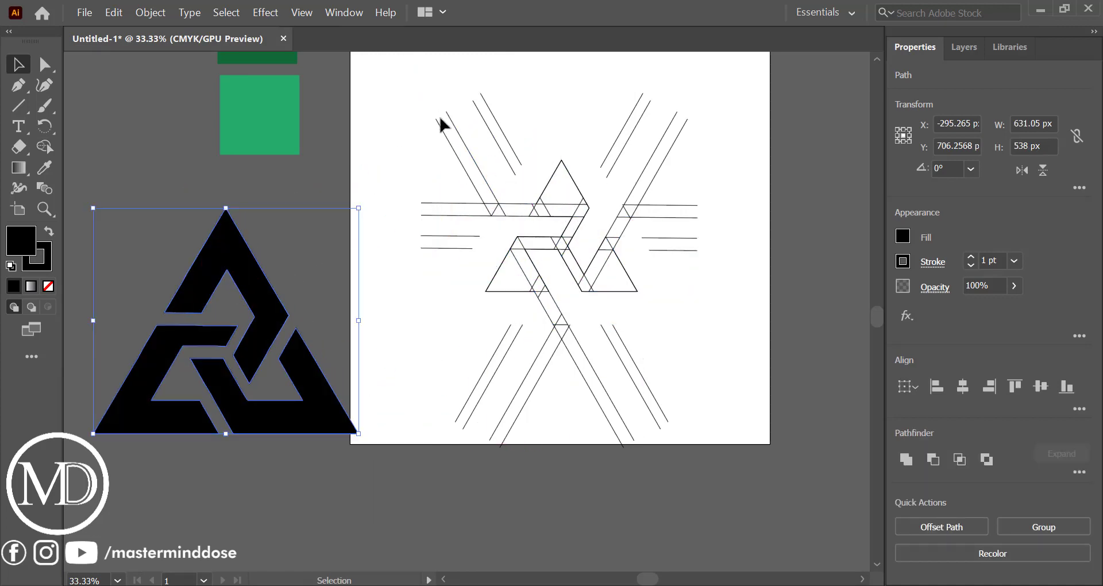
left_click_drag(409, 75, 739, 448)
key("Delete")
- Centre the logo on the artboard and enlarge it proportionally to about 731 px wide and 623 px high
left_click_drag(335, 314, 595, 265)
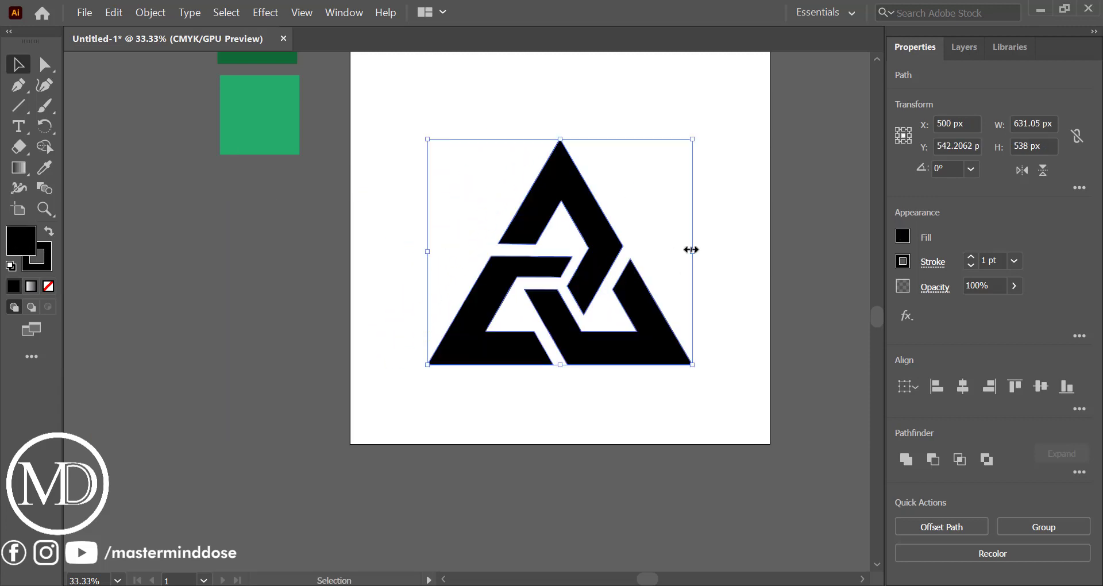
left_click_drag(692, 250, 721, 264)
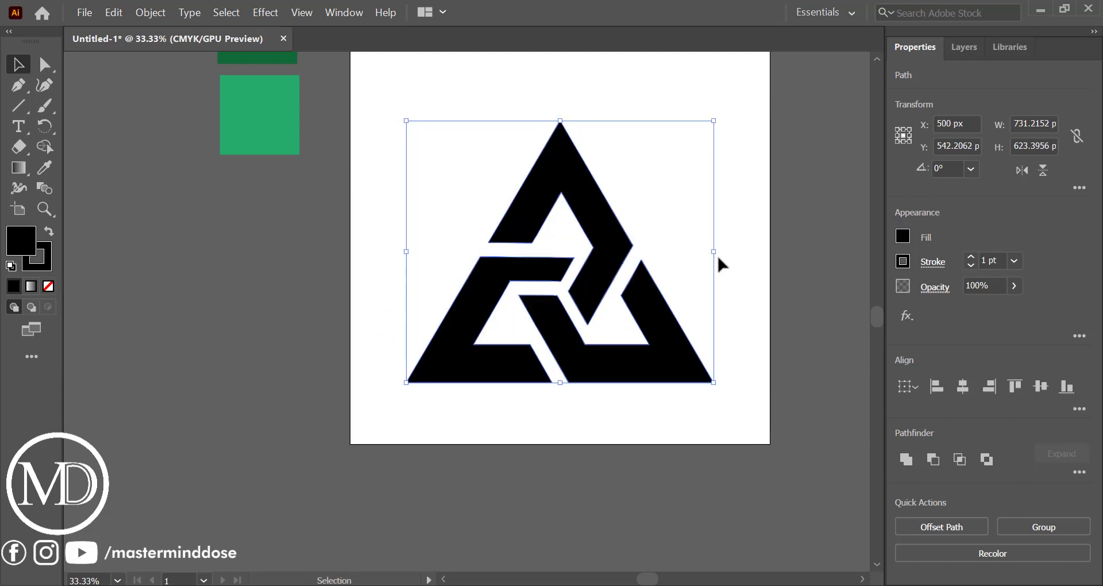
- Thicken the logo's black stroke to 19 pt and group the three pieces
scroll(999, 262, "up", 13)
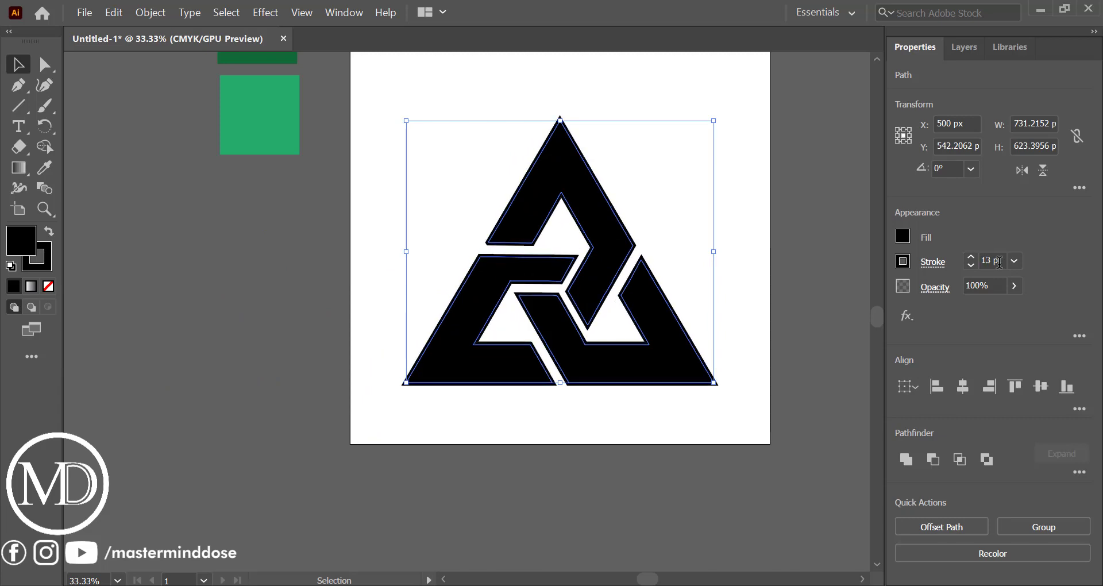
scroll(1000, 262, "up", 5)
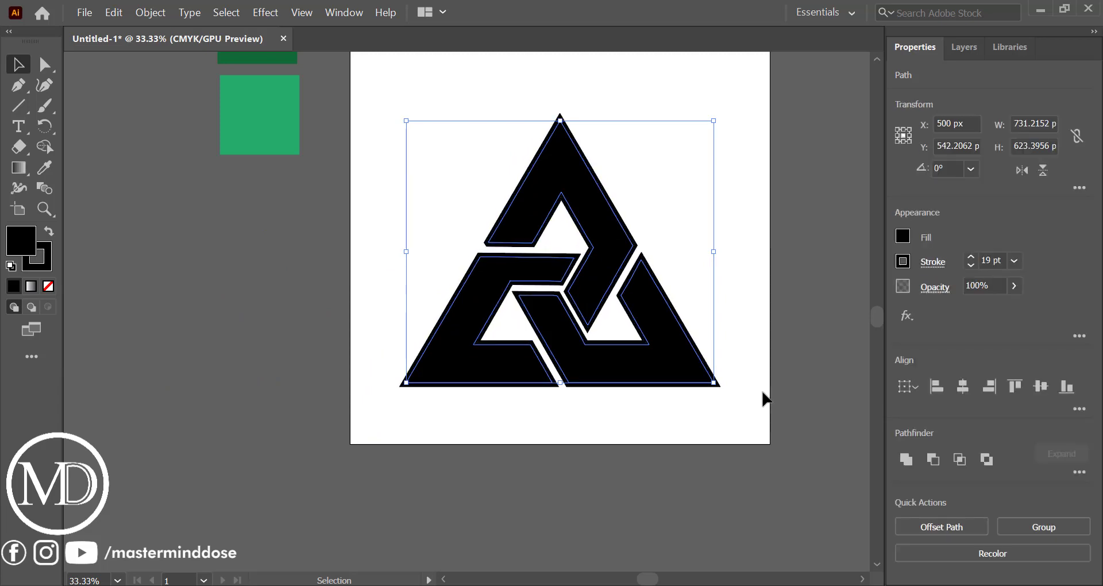
key("ctrl+g")
- Expand the grouped logo's fill and stroke into outlines and unite the resulting shapes
left_click(152, 15)
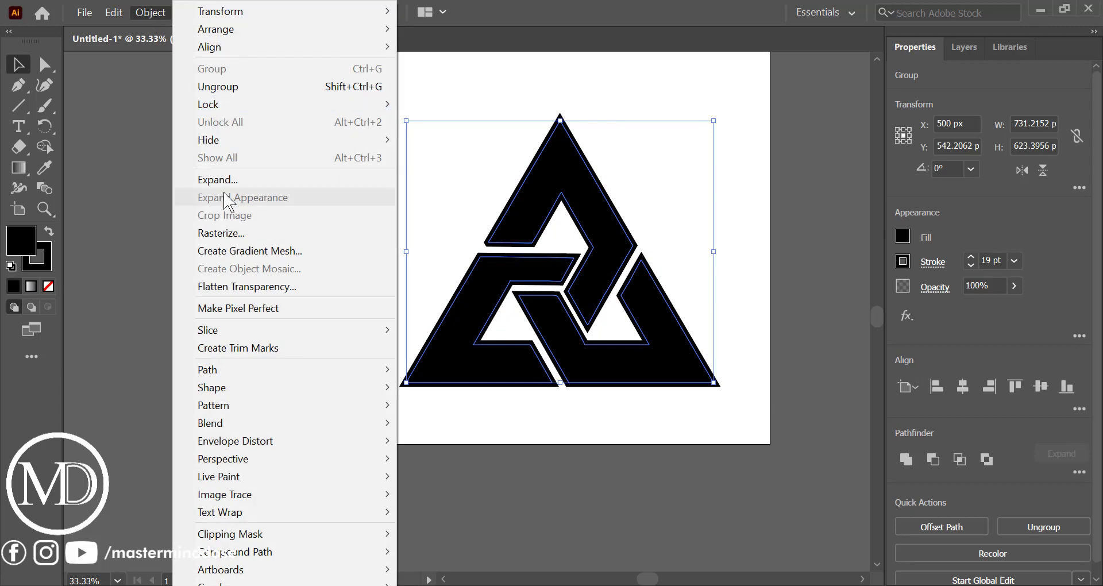
left_click(373, 181)
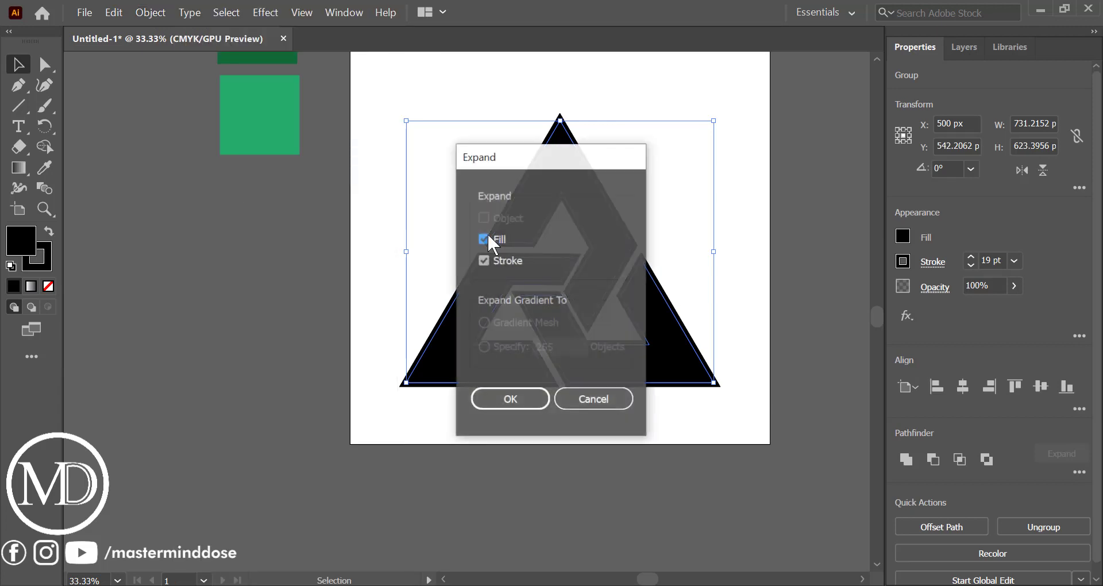
left_click(523, 398)
left_click(906, 459)
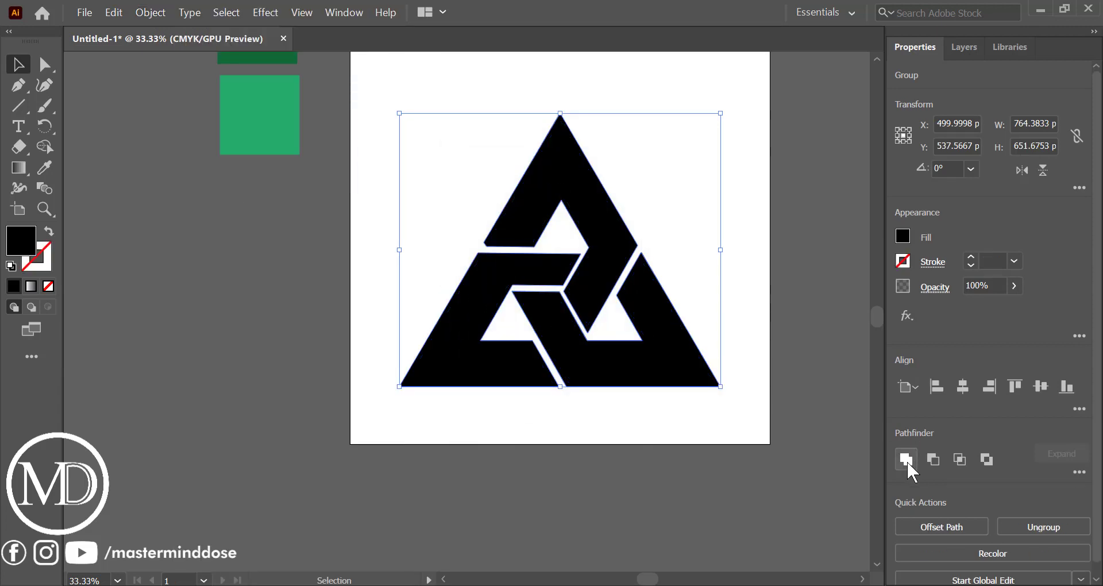
left_click(655, 415)
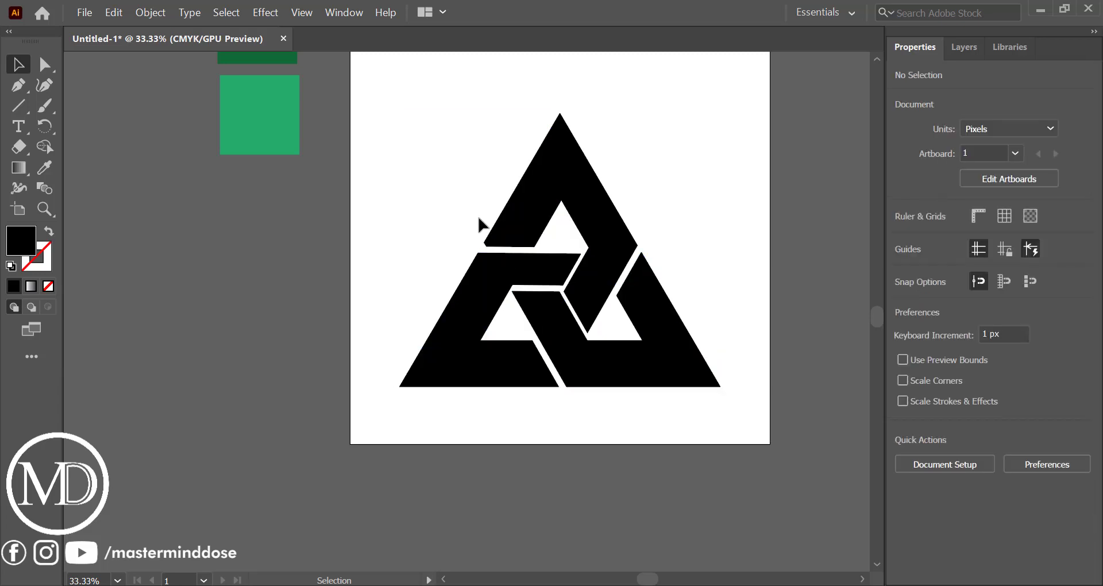
- With the Pen tool, draw a small black triangle that squares out the clipped lower-left corner of the apex piece
scroll(478, 222, "up", 3)
scroll(565, 308, "up", 1)
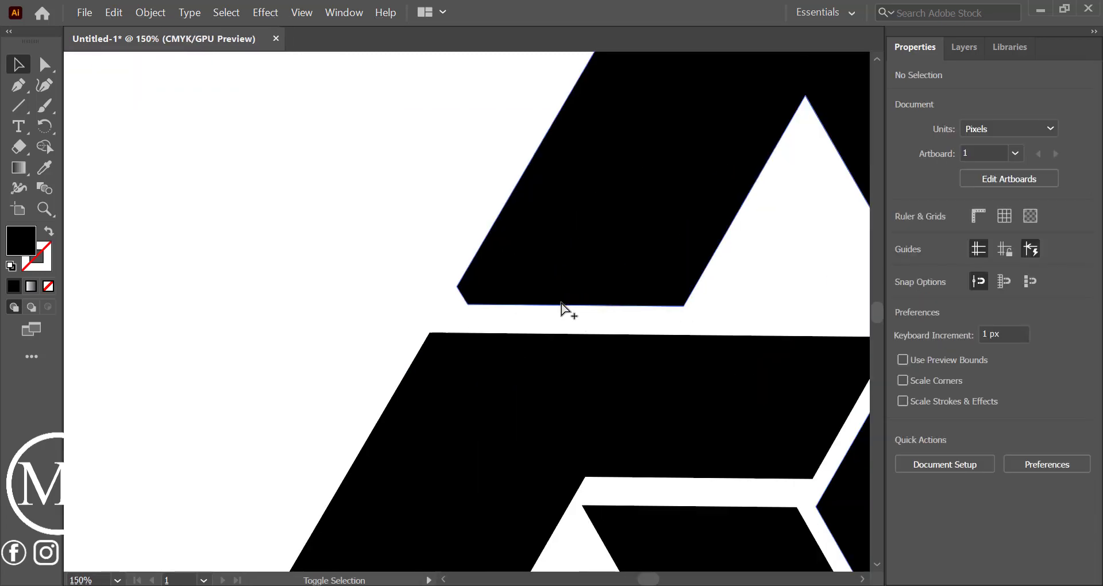
scroll(562, 304, "up", 2)
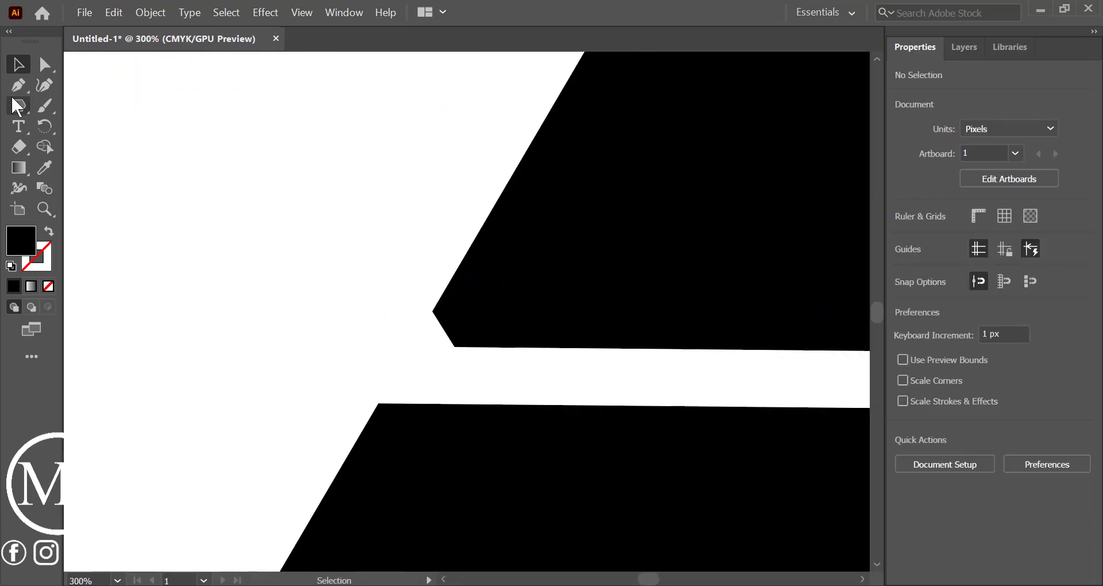
left_click(14, 89)
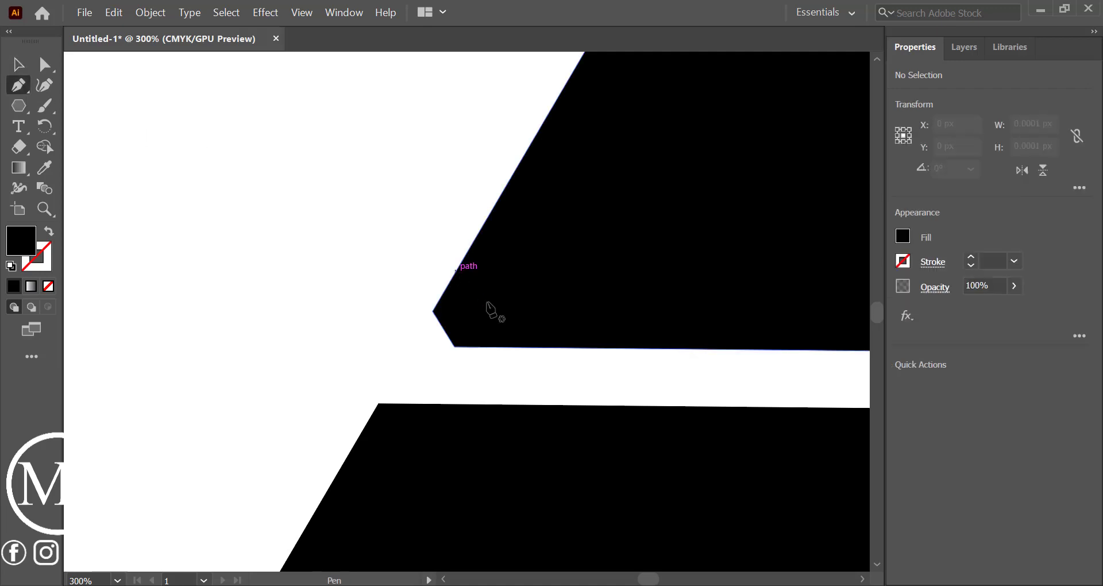
left_click(528, 348)
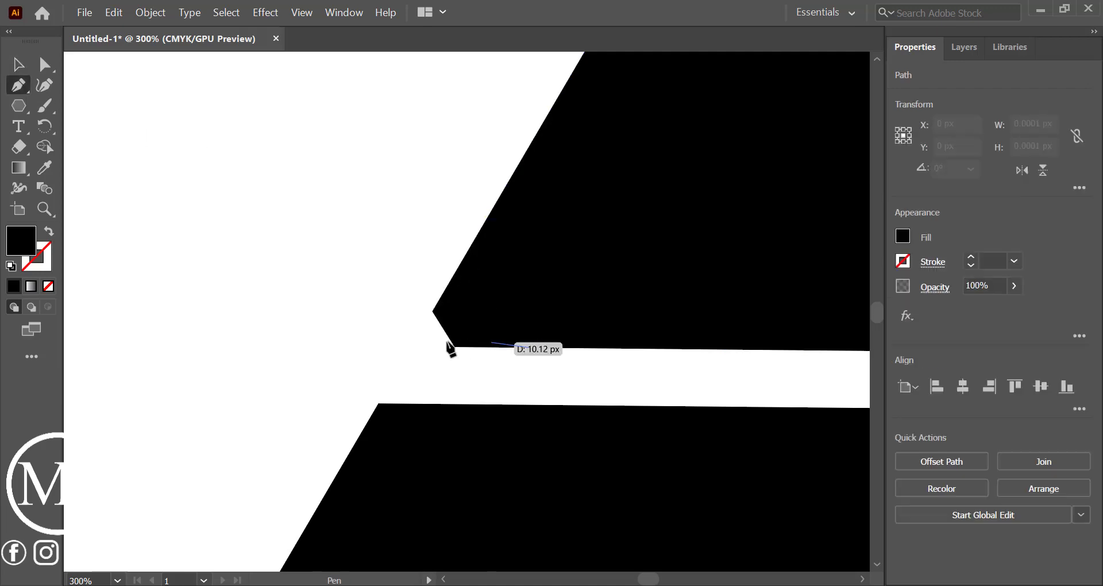
left_click(411, 347)
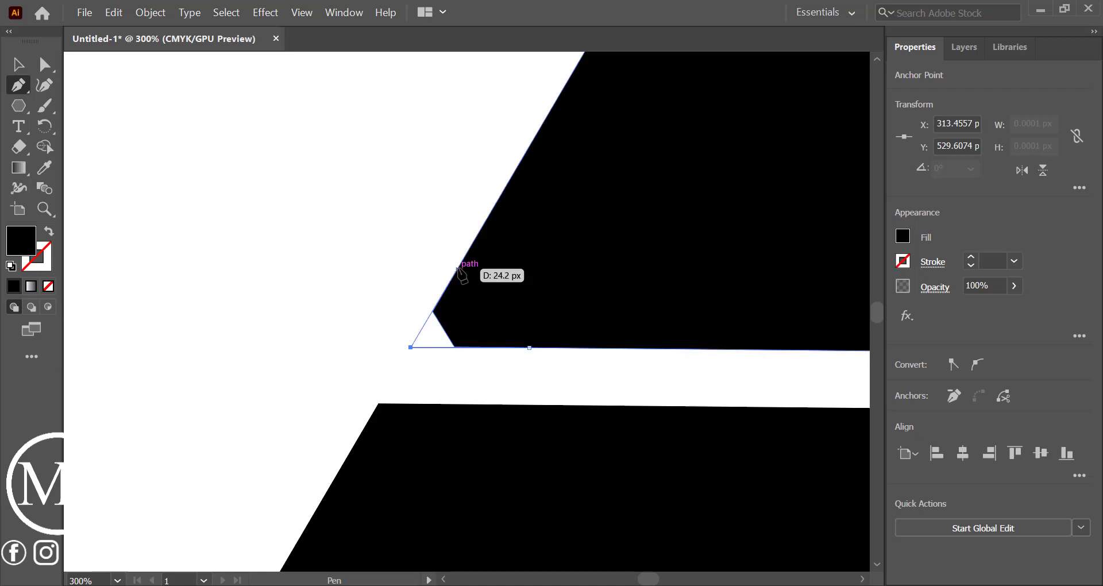
left_click_drag(459, 266, 529, 352)
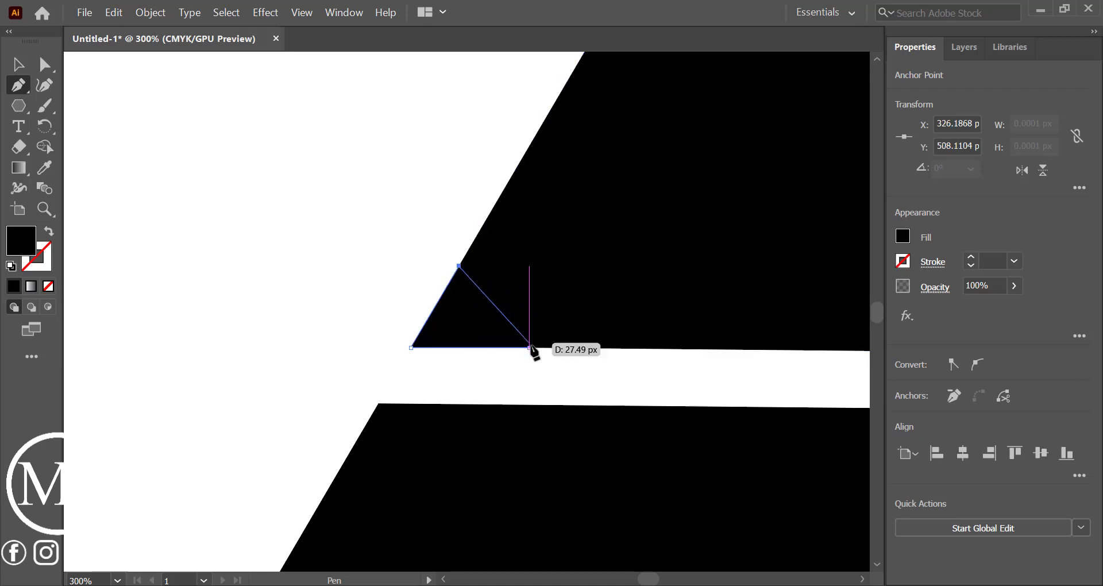
left_click(529, 347)
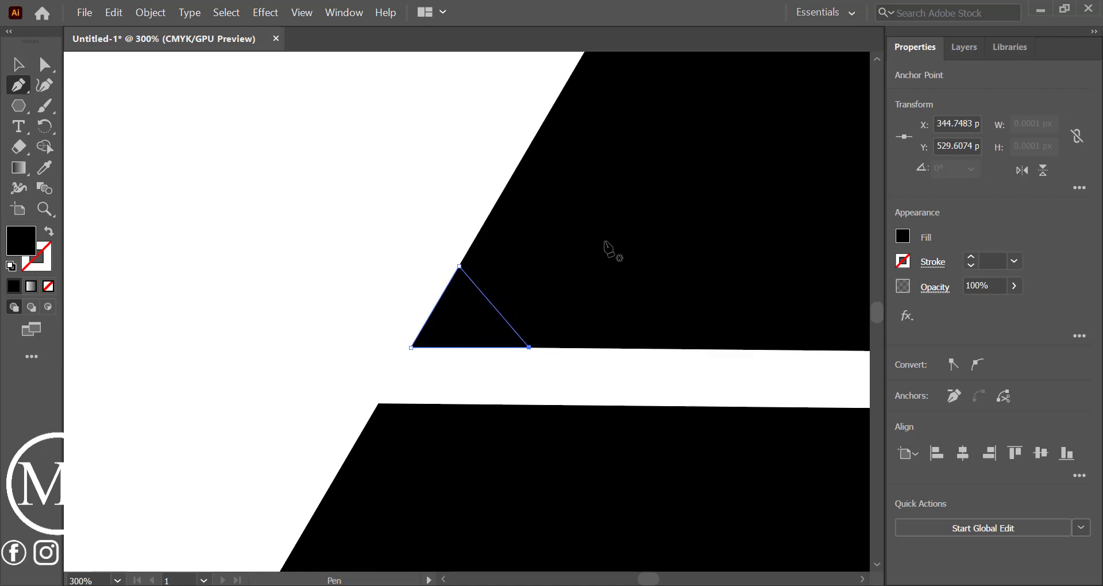
- Select the small corner triangle together with the logo, unite them, and clear the selection
left_click(18, 65)
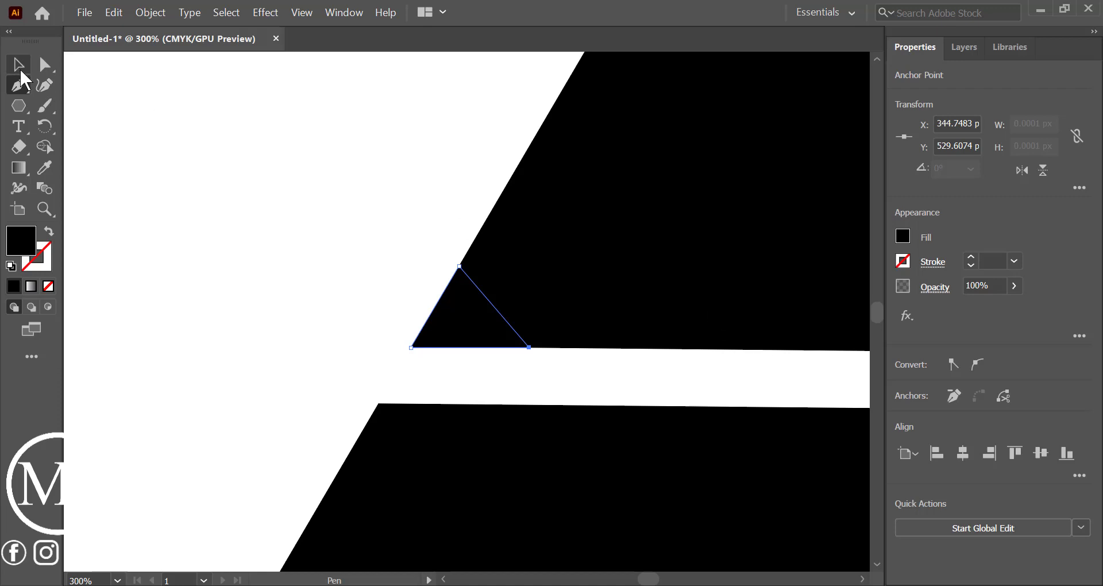
left_click(336, 200)
left_click_drag(435, 215, 569, 353)
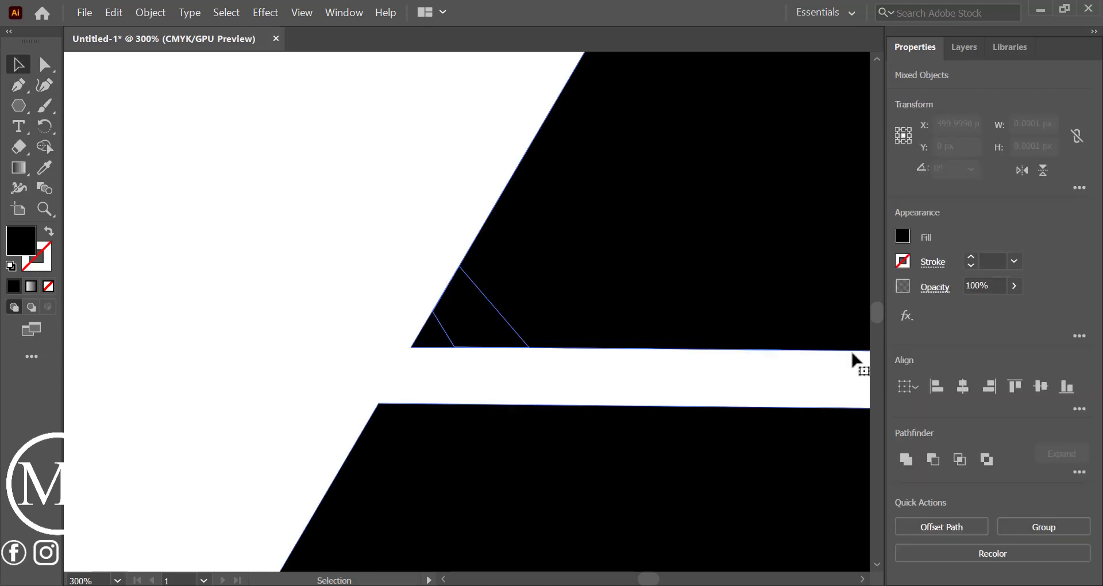
left_click(912, 465)
left_click(374, 310)
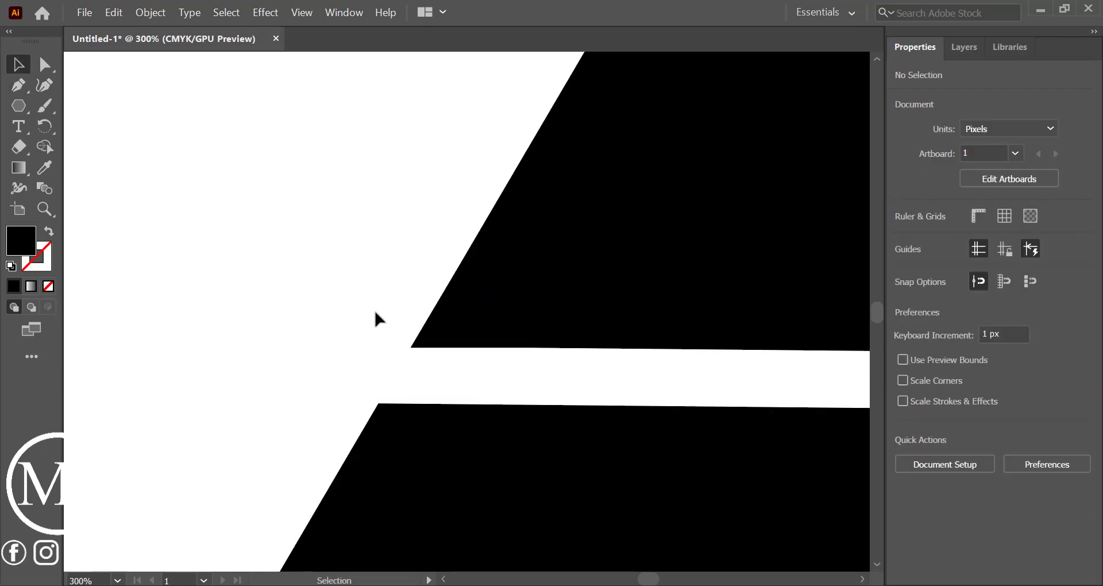
- Apply a linear gradient fill to the whole logo using the Gradient settings
scroll(438, 340, "down", 3)
scroll(434, 339, "down", 4)
scroll(432, 317, "up", 1)
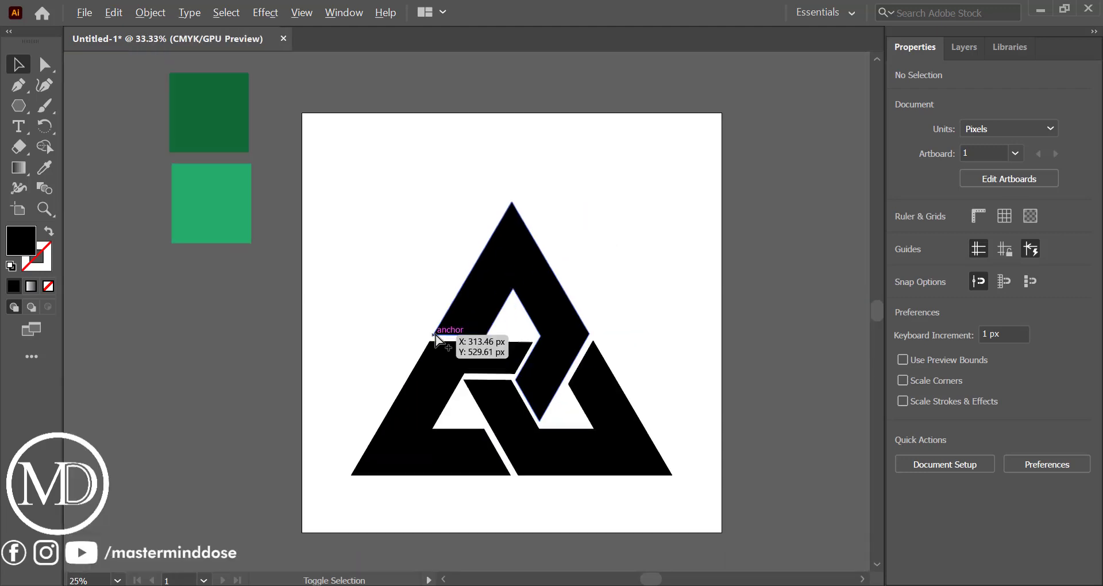
left_click_drag(377, 253, 665, 460)
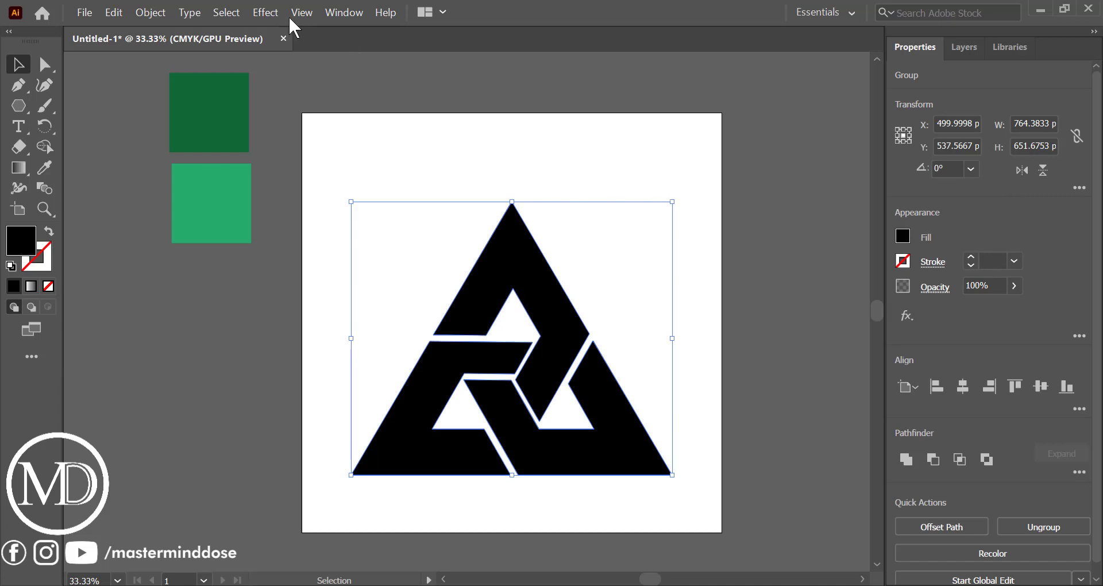
left_click(342, 14)
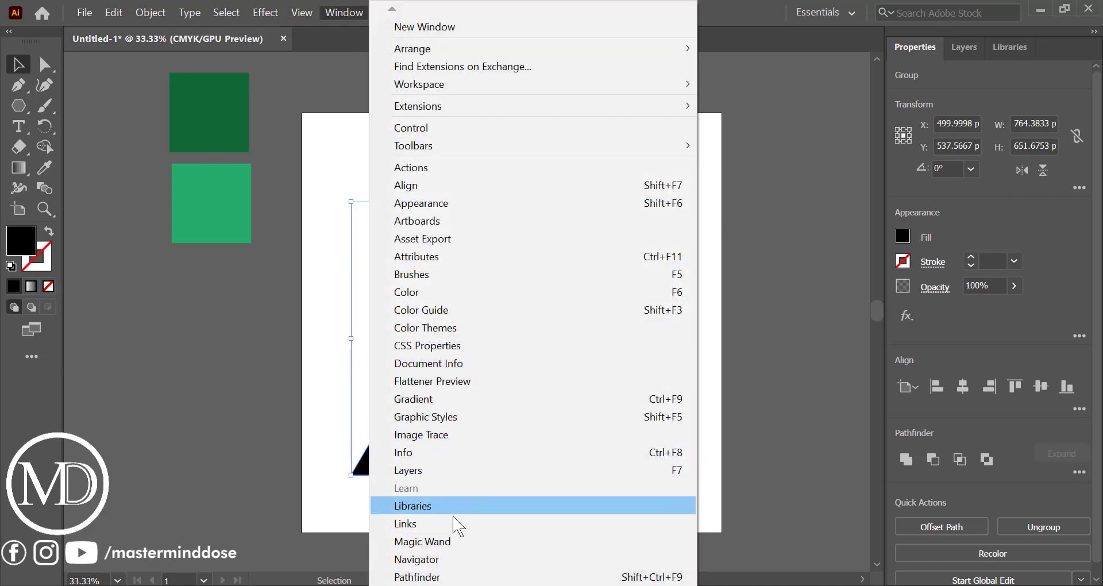
left_click(433, 399)
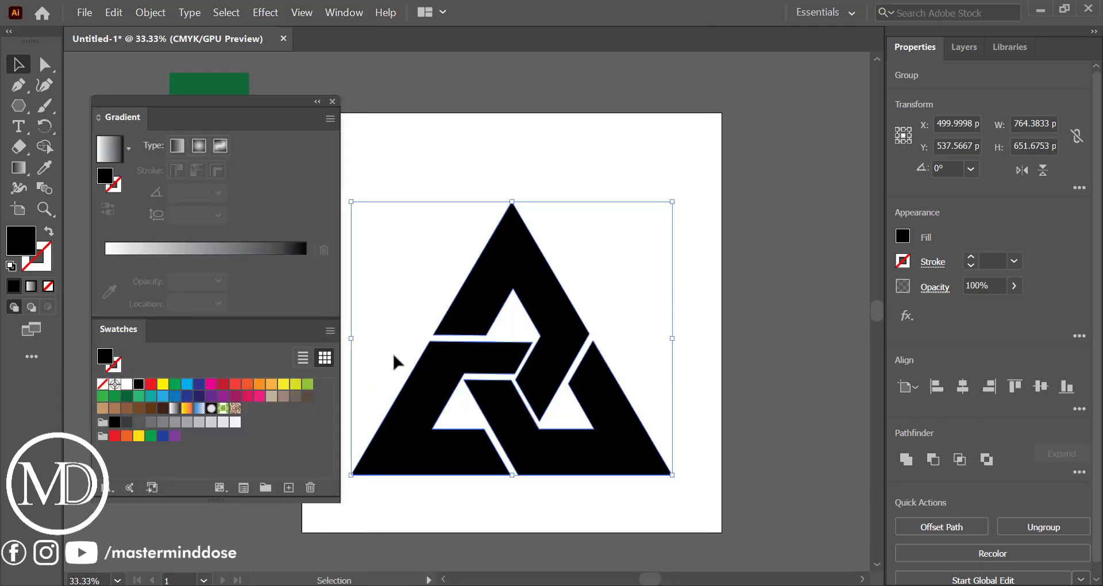
left_click_drag(196, 98, 701, 49)
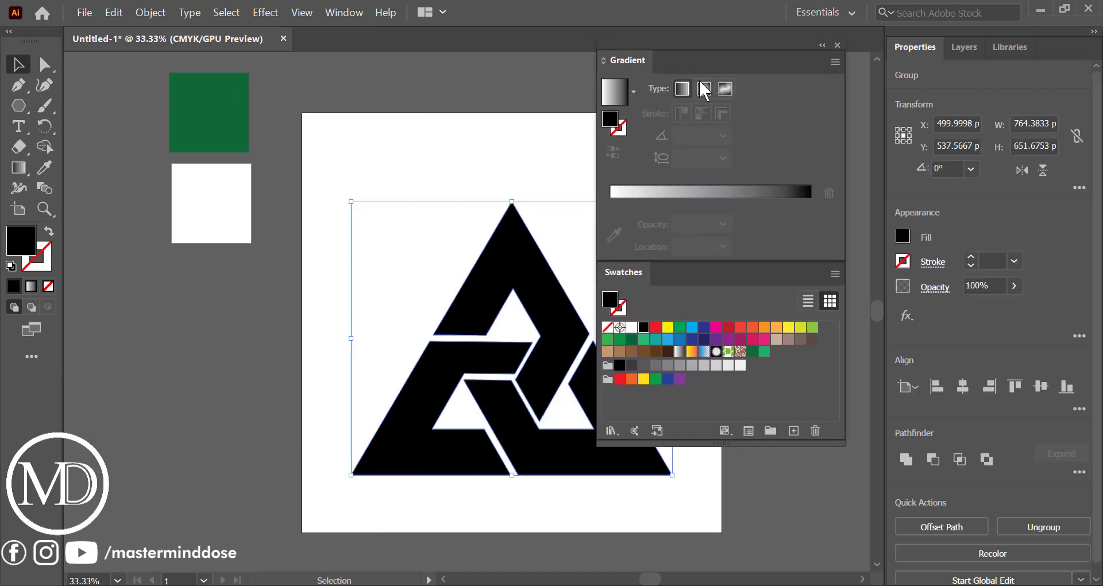
left_click(681, 88)
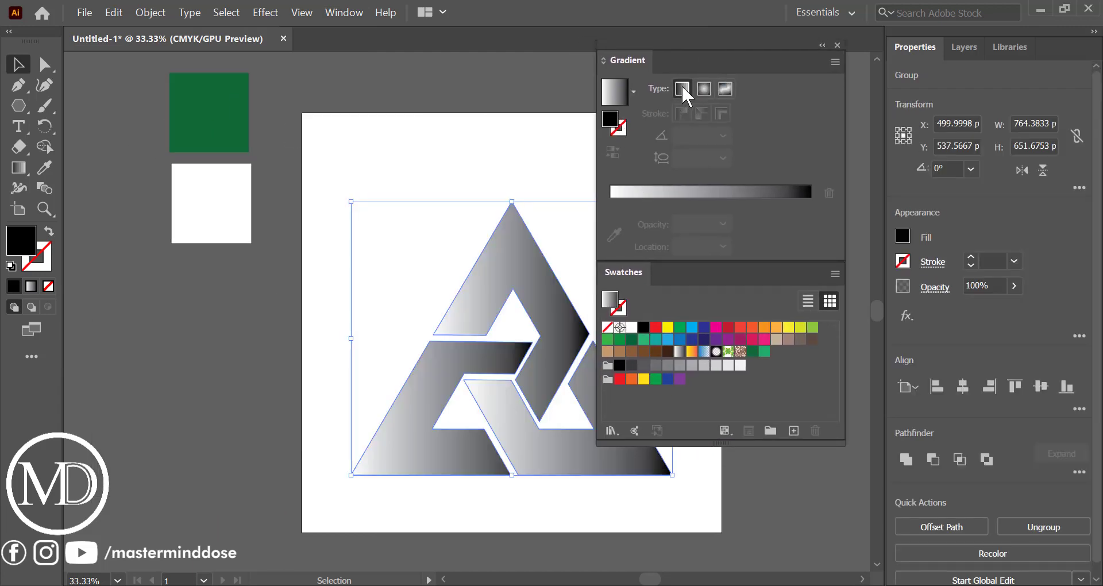
- Colour the logo's gradient from red to yellow with its midpoint at about 57%, and close the gradient settings
left_click_drag(631, 327, 610, 203)
left_click_drag(740, 327, 810, 202)
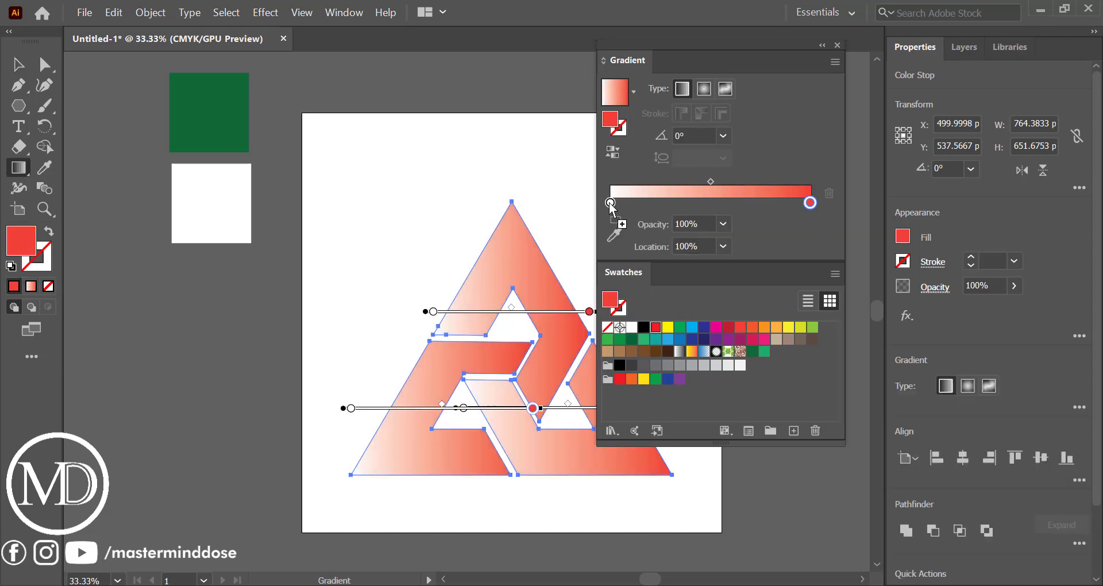
left_click_drag(610, 207, 610, 203)
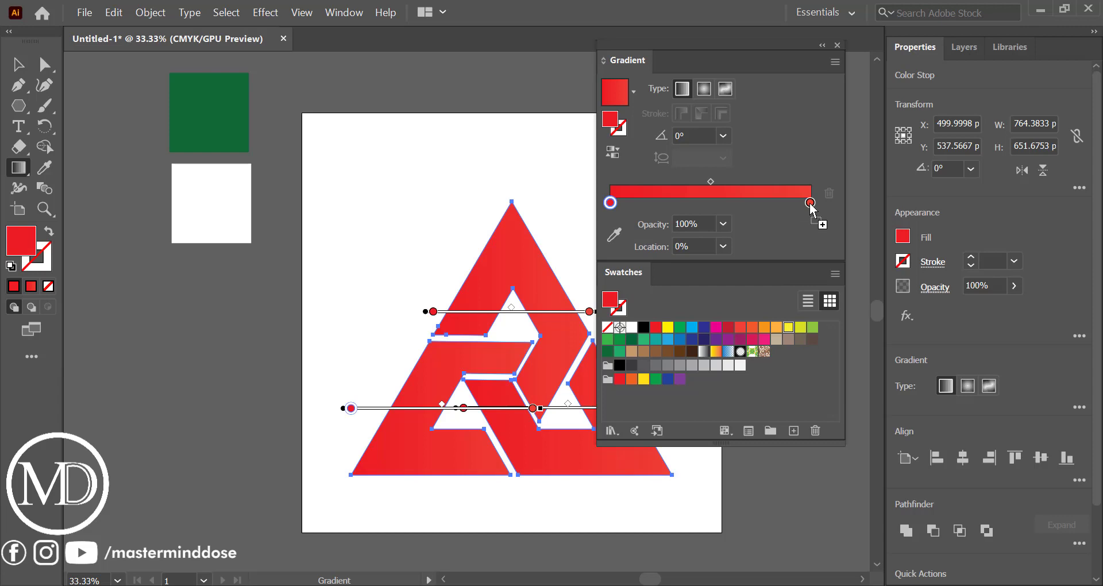
left_click_drag(810, 207, 810, 206)
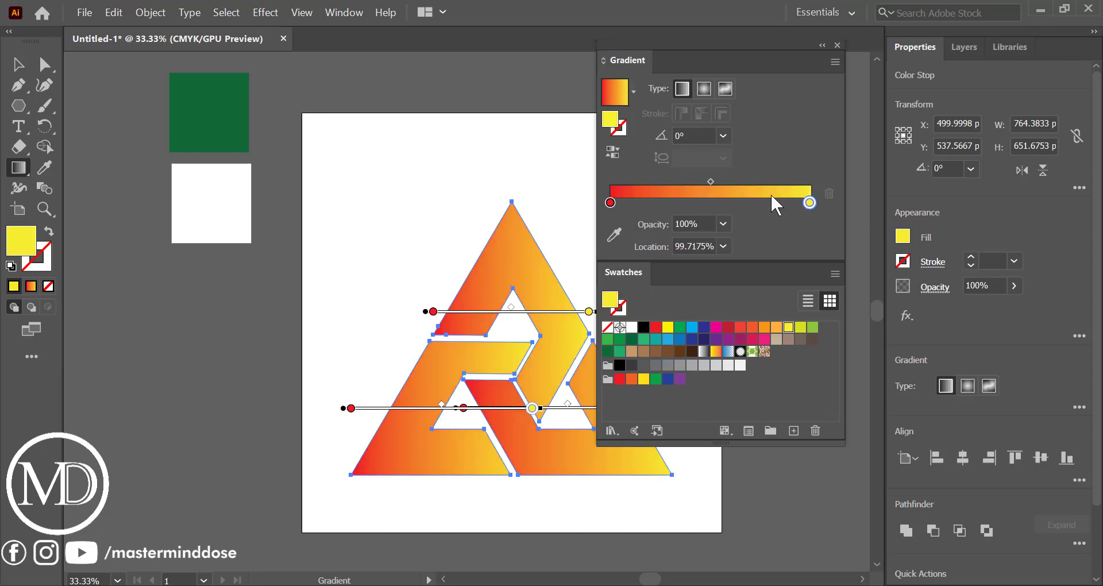
left_click_drag(710, 178, 724, 181)
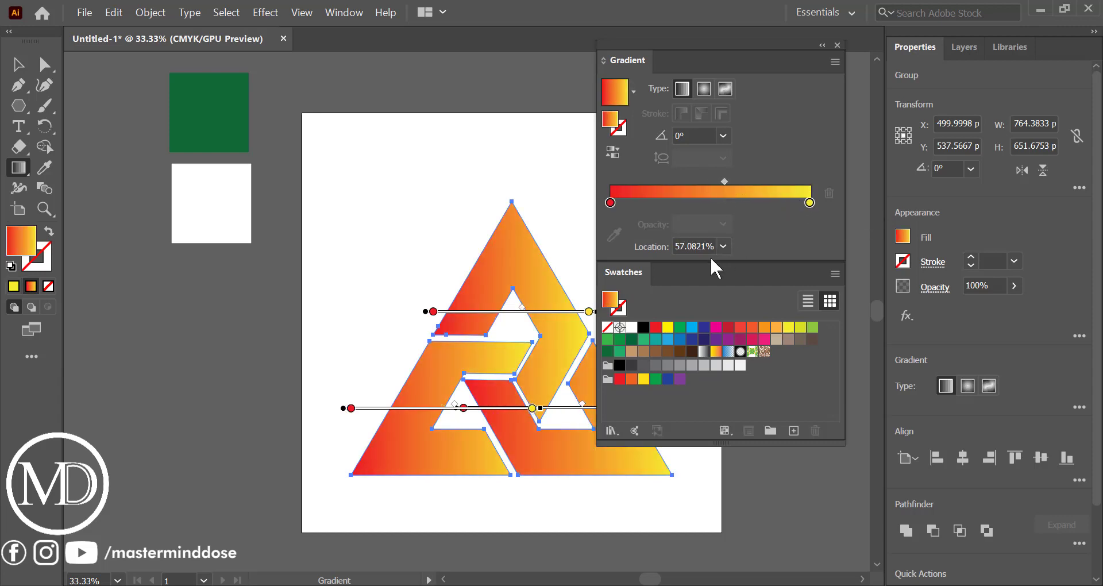
left_click(837, 45)
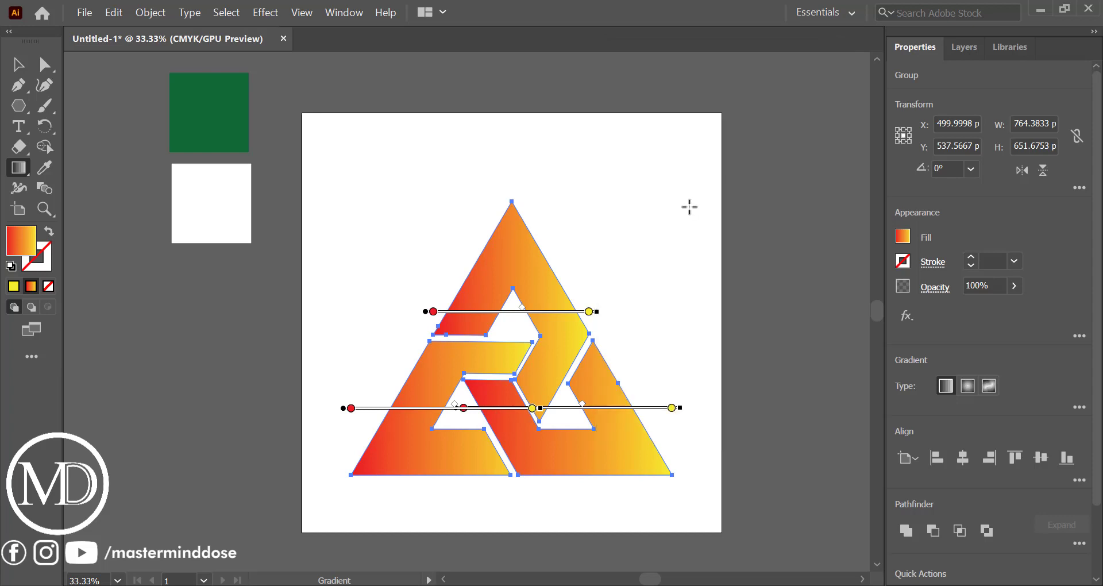